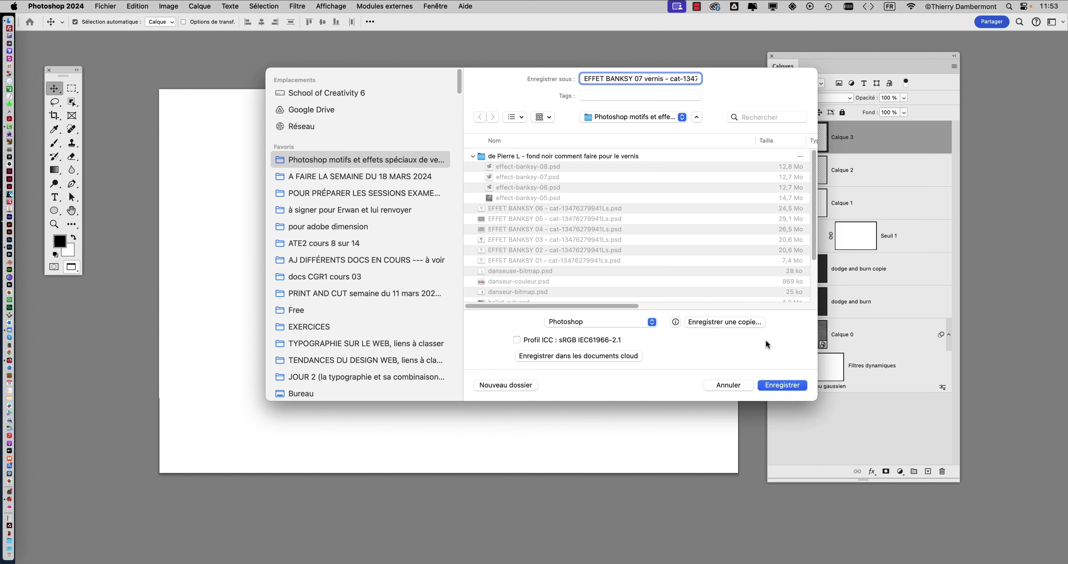
Save the cat artwork as "EFFET BANKSY 07 vernis" in Photoshop format with maximised compatibility.
left_click(792, 384)
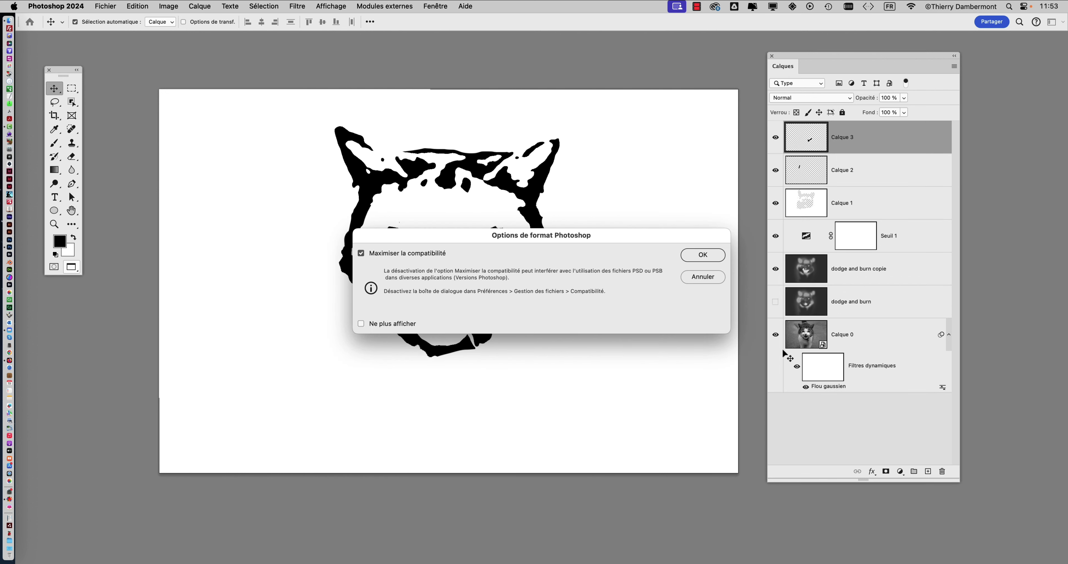
left_click(711, 256)
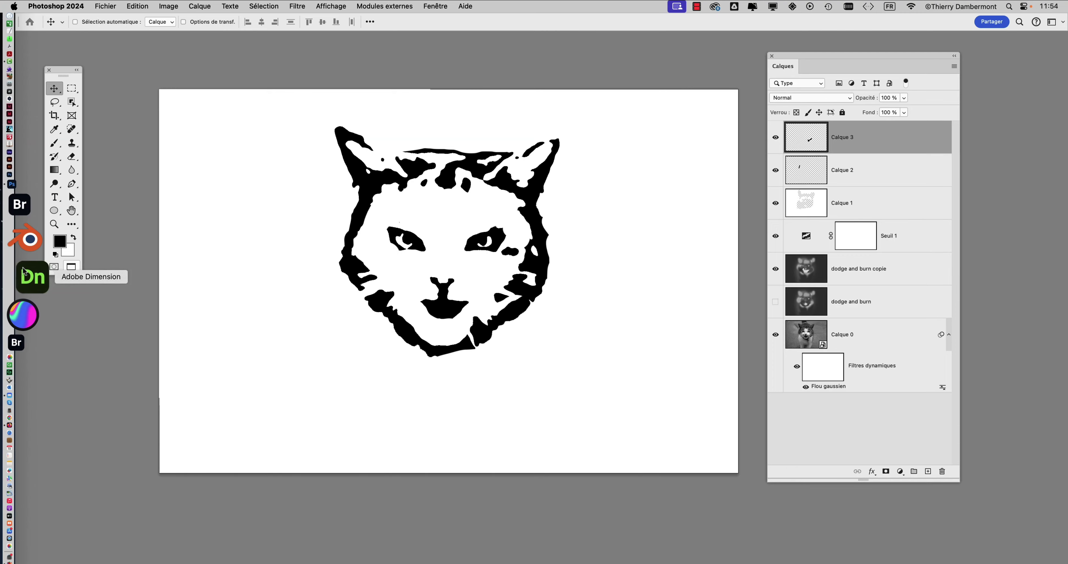
Switch to Adobe Dimension, create a new scene and add a Plan basic shape to it.
left_click(23, 270)
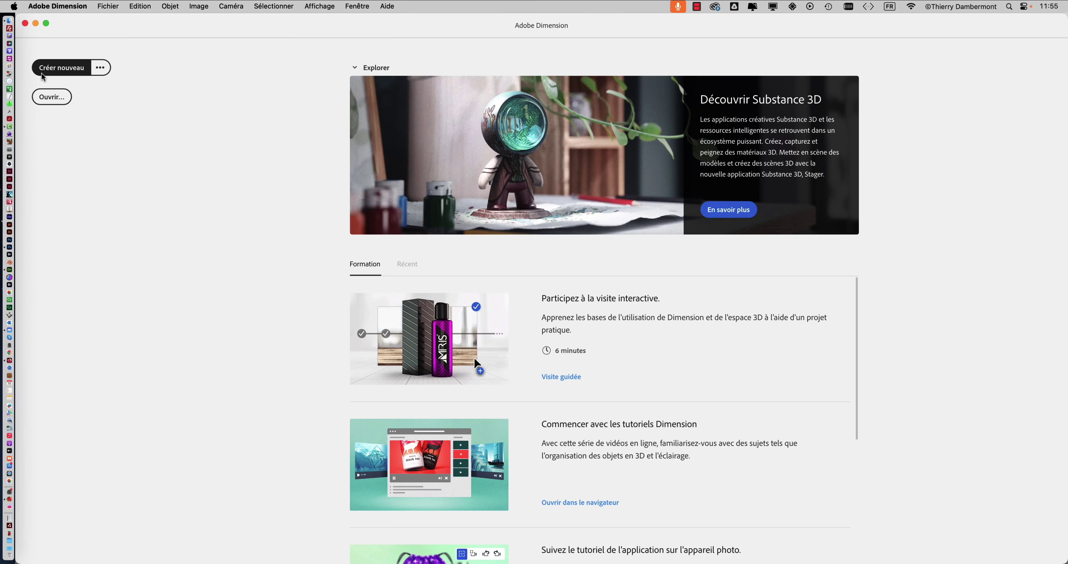
left_click(65, 70)
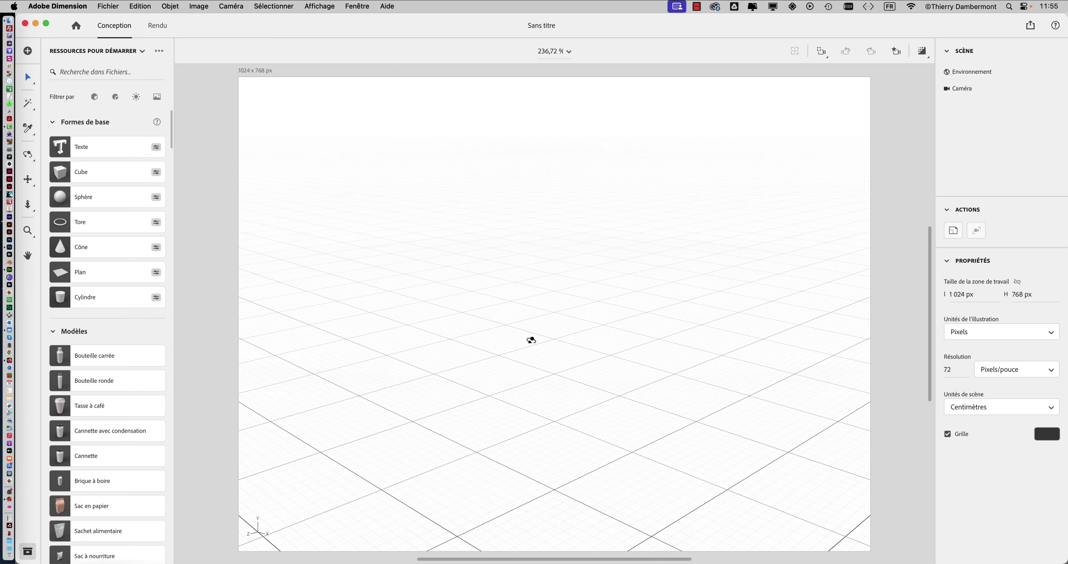
left_click_drag(531, 340, 591, 284)
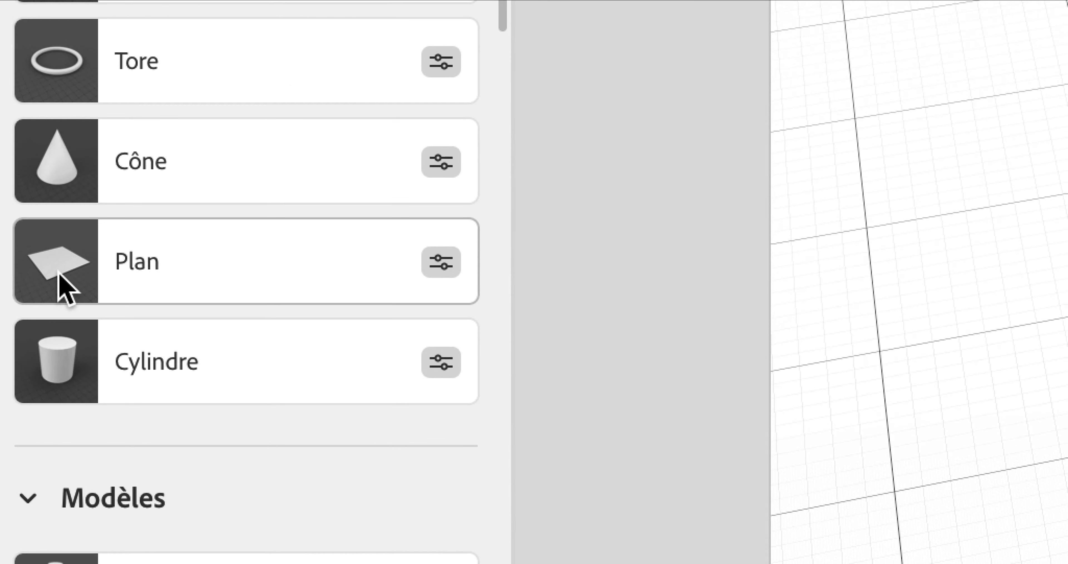
left_click(60, 274)
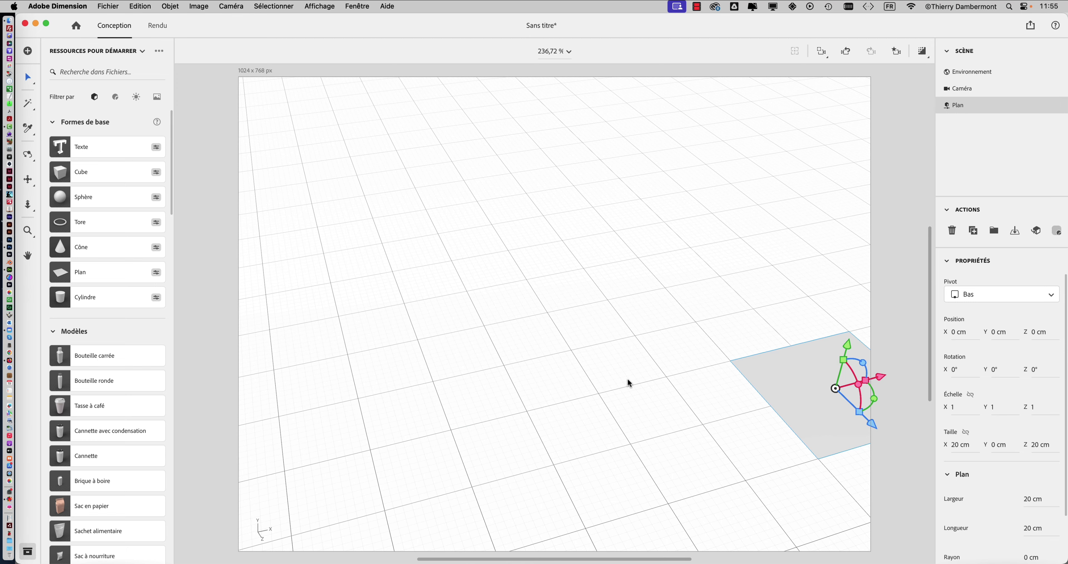
Set the plane's Z size to 30 cm without linking the other dimensions.
key("f")
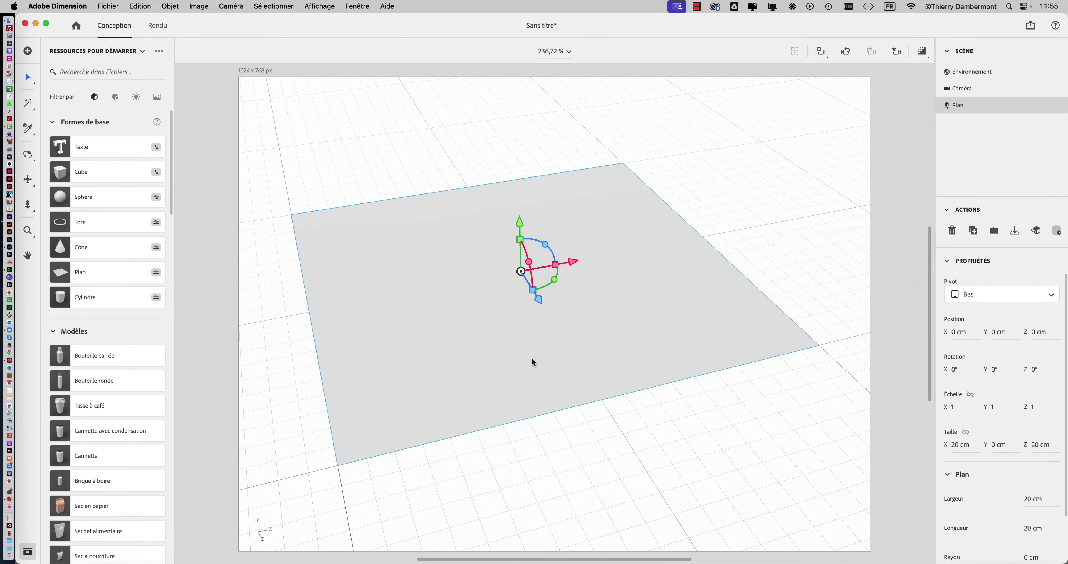
mouse_move(493, 354)
middle_mouse_down()
mouse_move(520, 371)
mouse_move(635, 392)
mouse_move(595, 386)
mouse_move(650, 373)
mouse_move(582, 386)
mouse_move(465, 375)
mouse_move(422, 336)
mouse_move(487, 326)
mouse_move(631, 346)
mouse_move(510, 360)
middle_mouse_up()
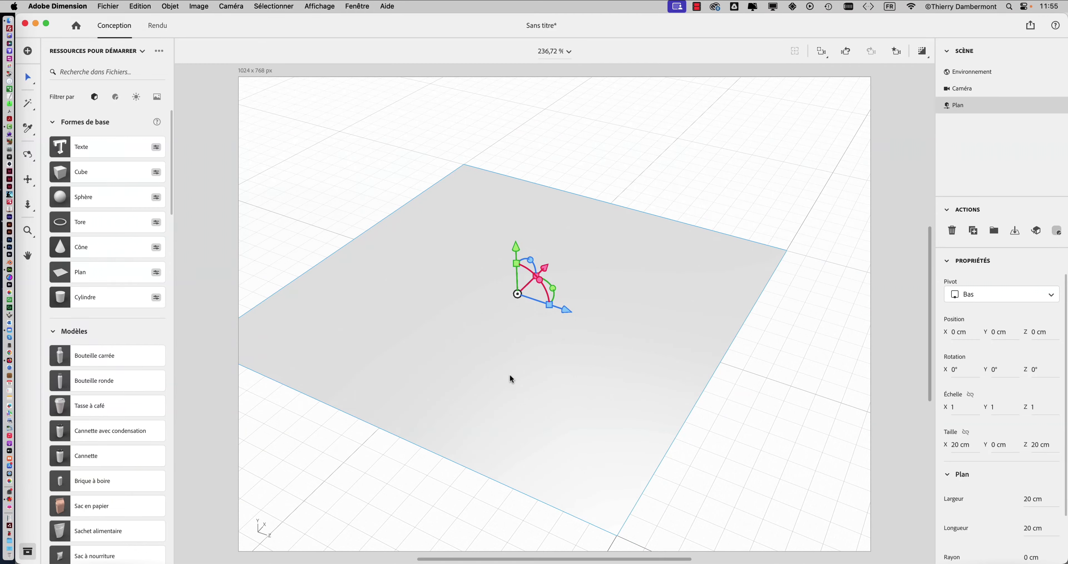
scroll(506, 370, "down", 5)
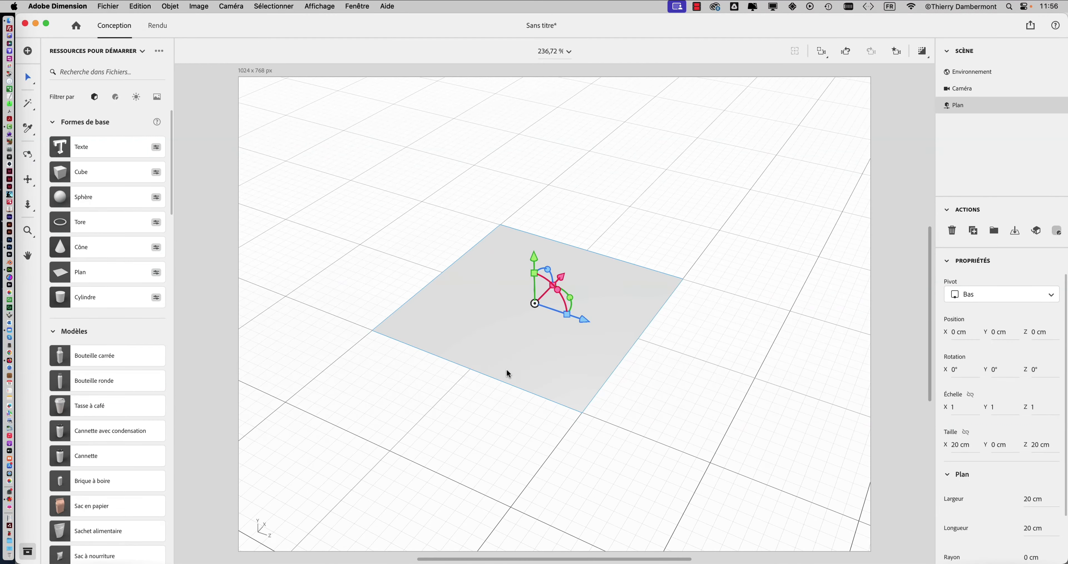
scroll(506, 368, "up", 5)
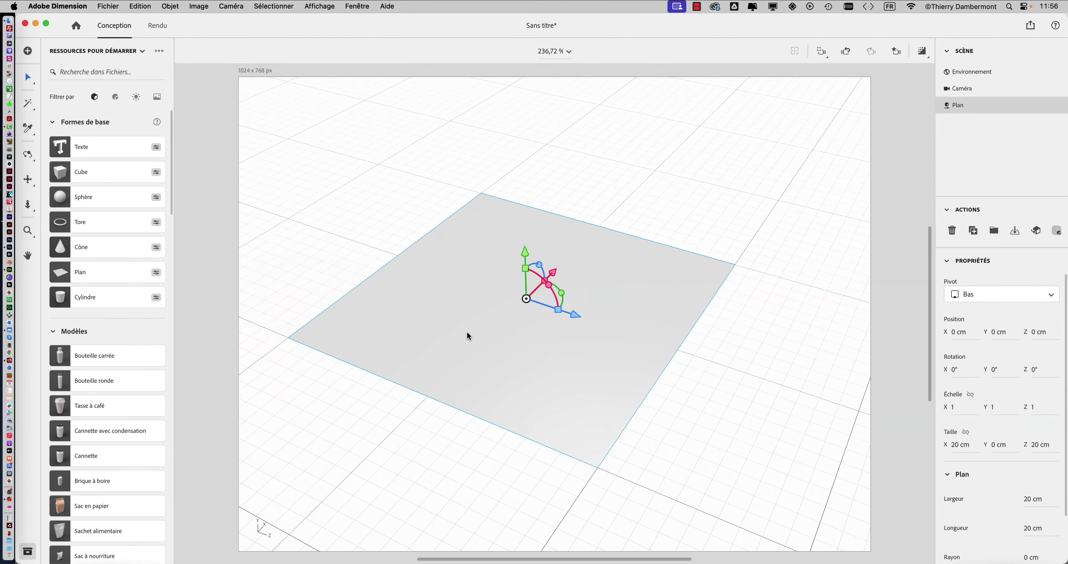
middle_click_drag(467, 336, 560, 405)
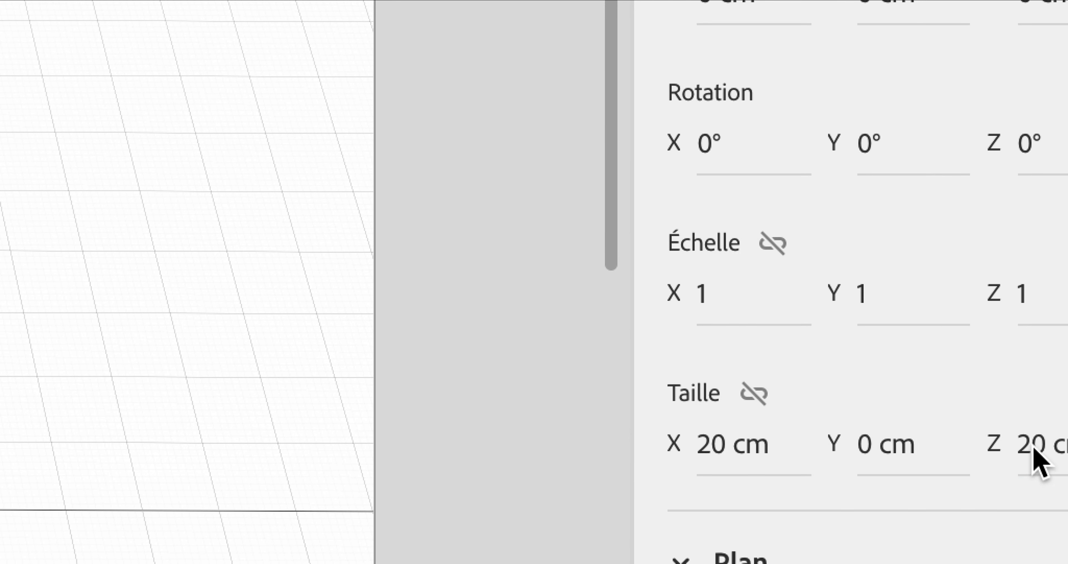
left_click(1032, 445)
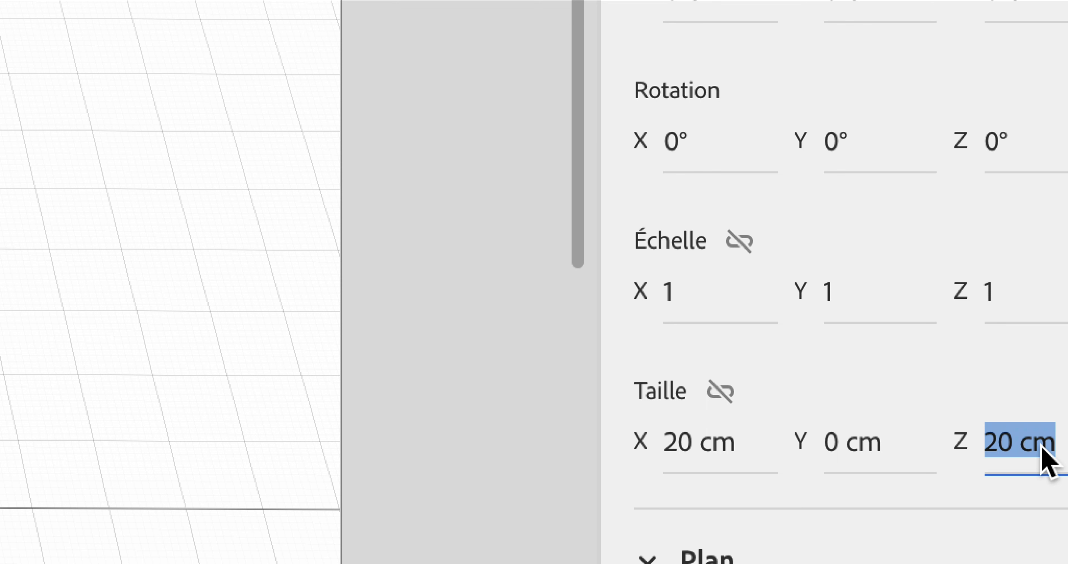
type("30")
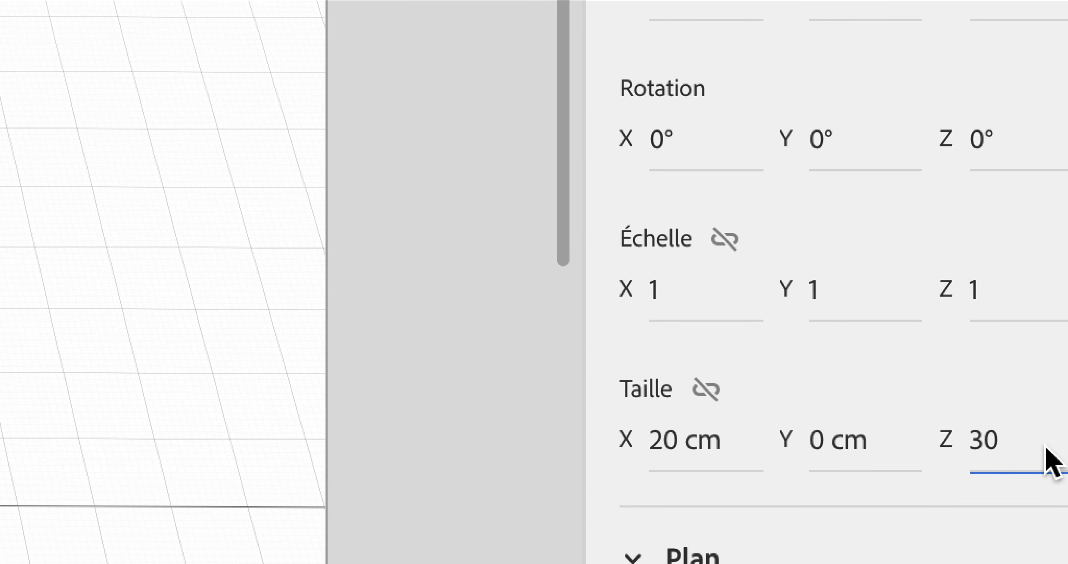
key("Return")
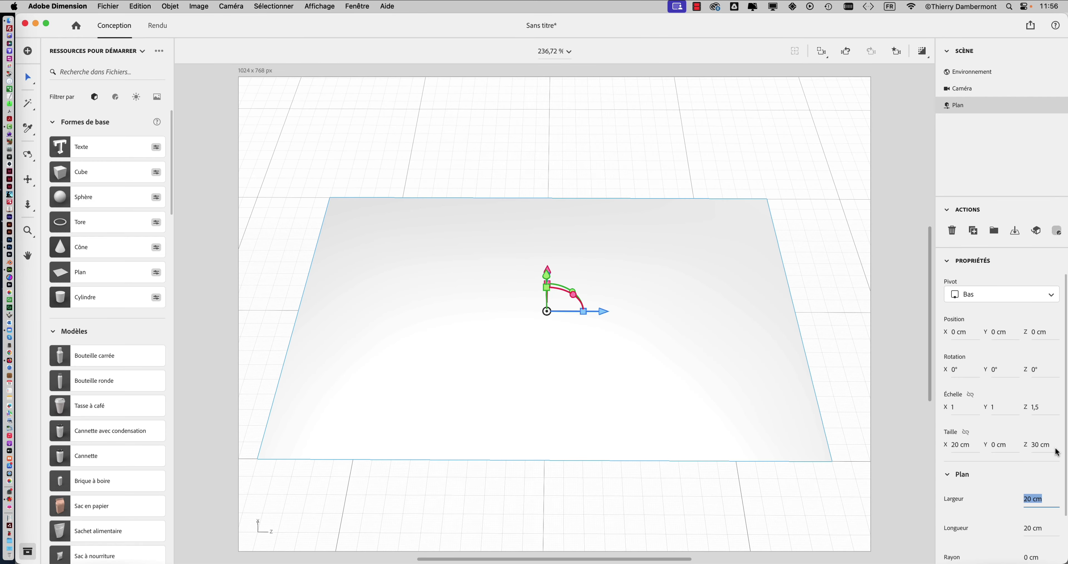
right_click_drag(681, 434, 673, 497)
scroll(643, 430, "down", 1)
scroll(644, 429, "down", 5)
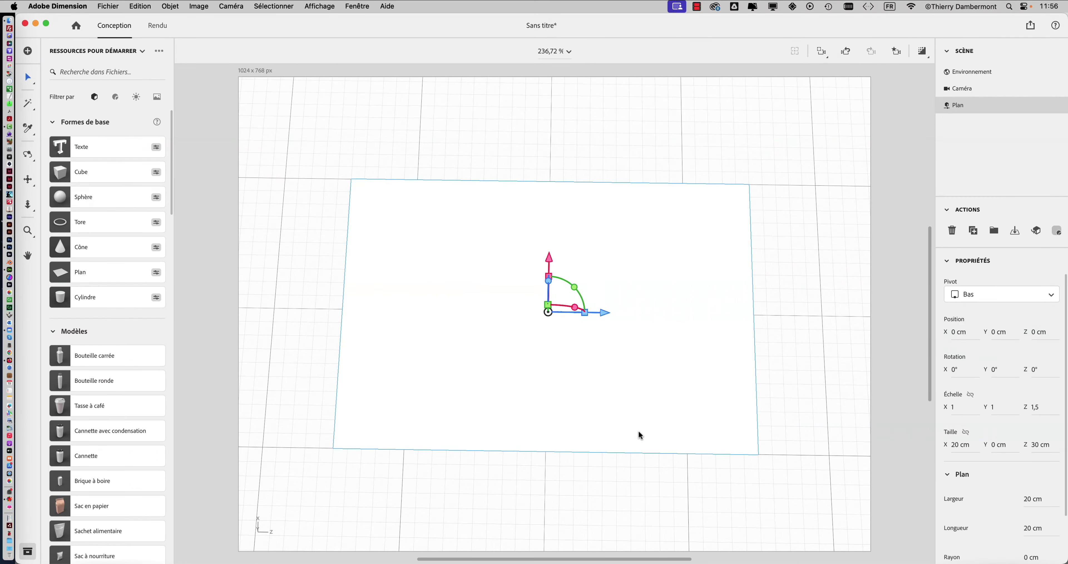
mouse_move(637, 428)
right_mouse_down()
mouse_move(693, 364)
mouse_move(672, 300)
mouse_move(627, 392)
mouse_move(636, 433)
mouse_move(636, 323)
right_mouse_up()
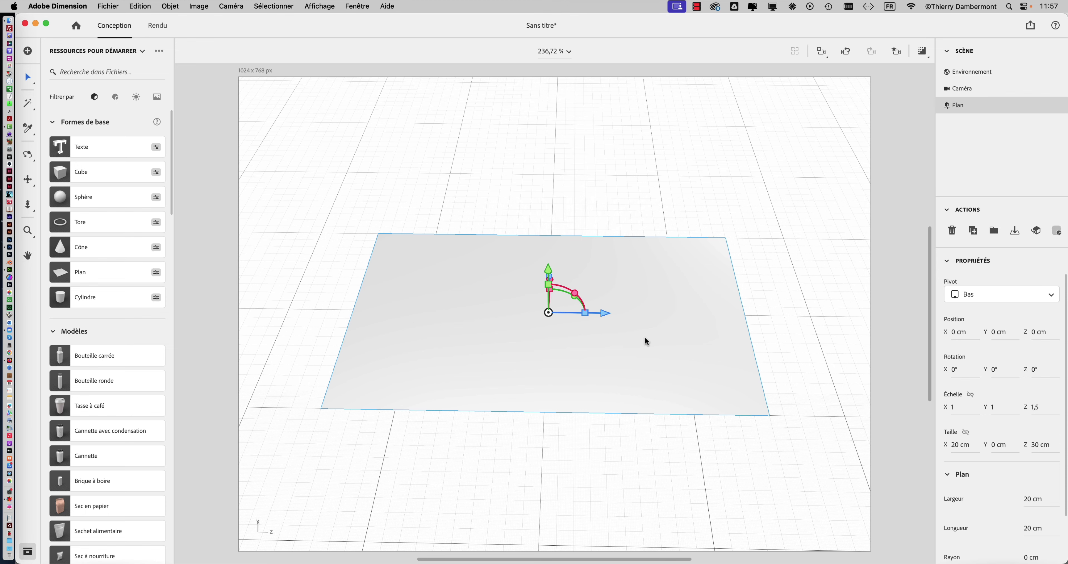
Switch to Photoshop and start a new document based on the Impression presets.
key("super+Tab")
left_click(440, 282)
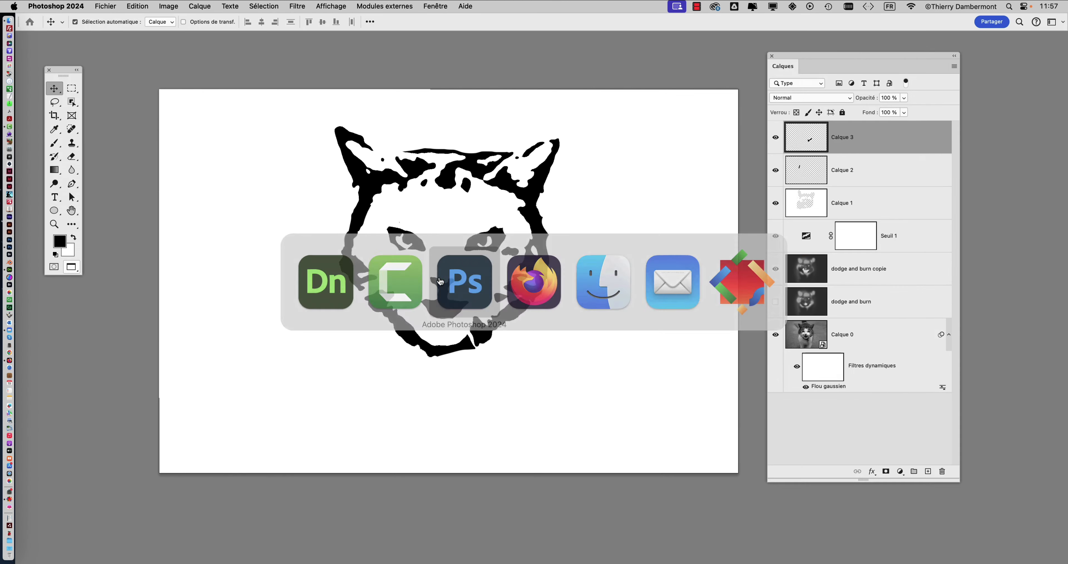
left_click(106, 5)
left_click(110, 21)
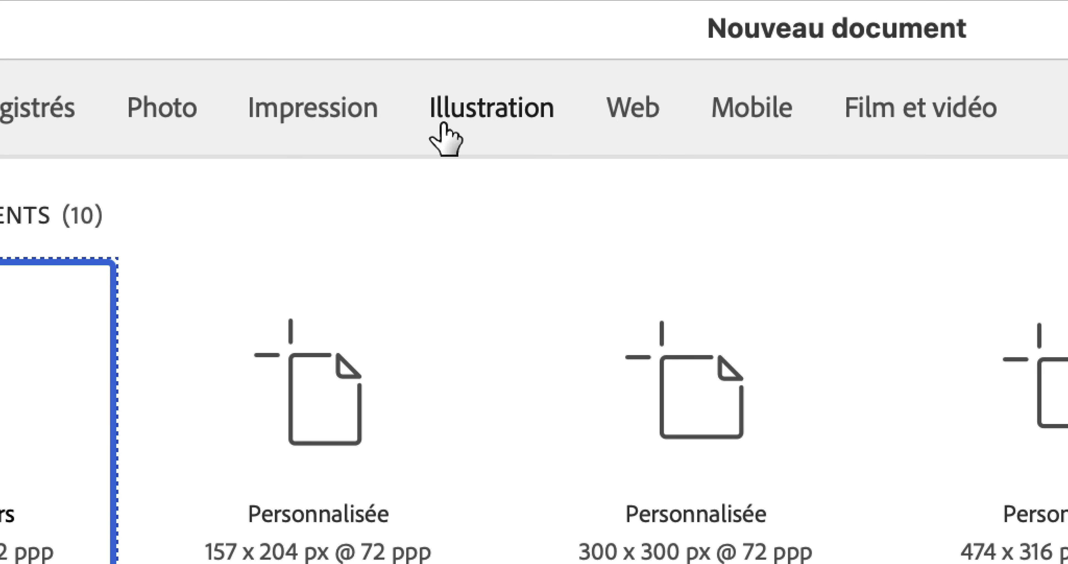
left_click(327, 124)
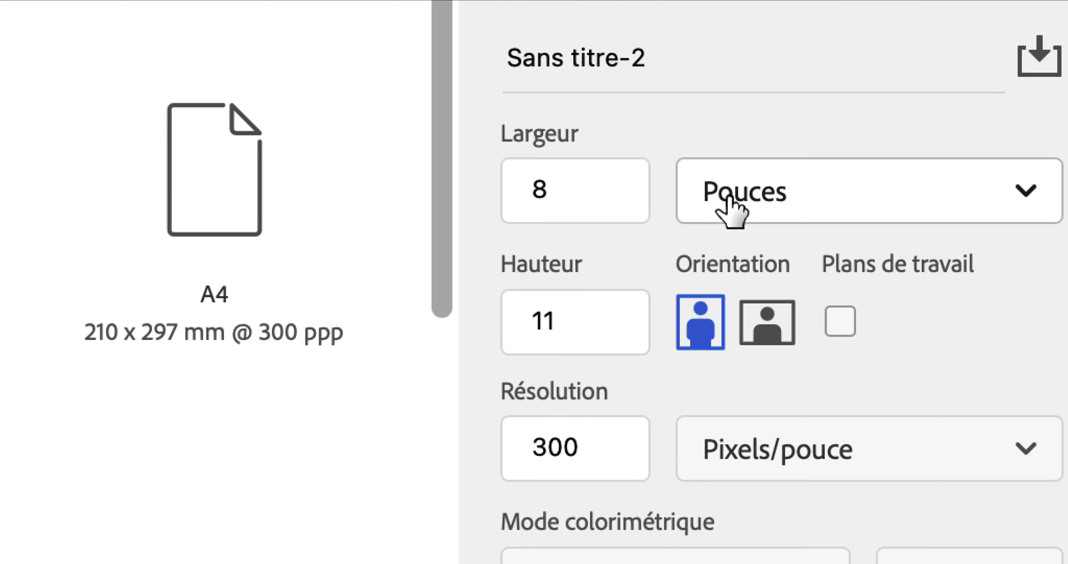
Set the new document's units to centimetres, its size to 20 by 30, and its orientation to landscape.
left_click(730, 199)
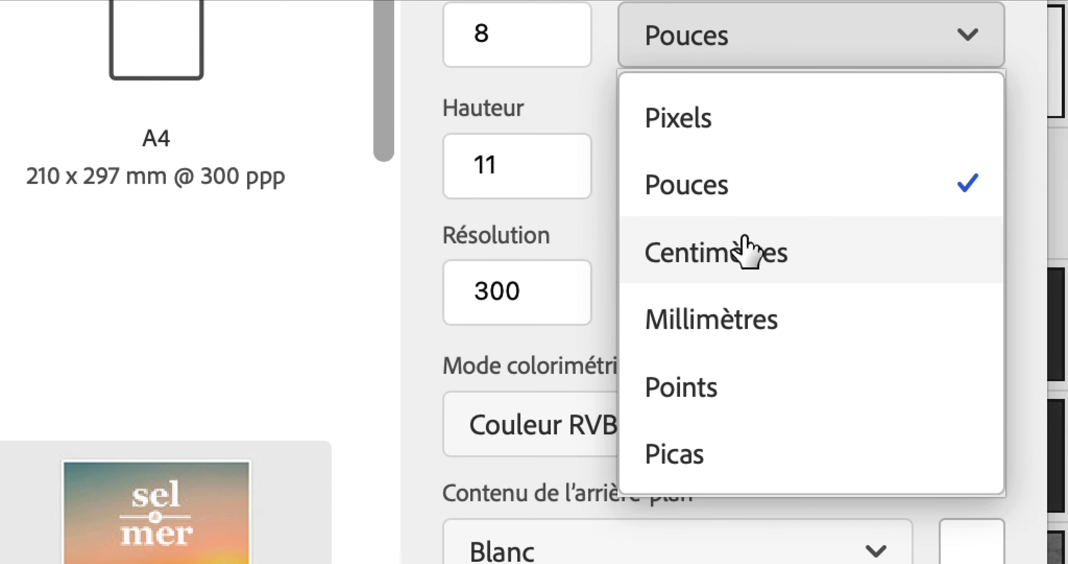
left_click(744, 239)
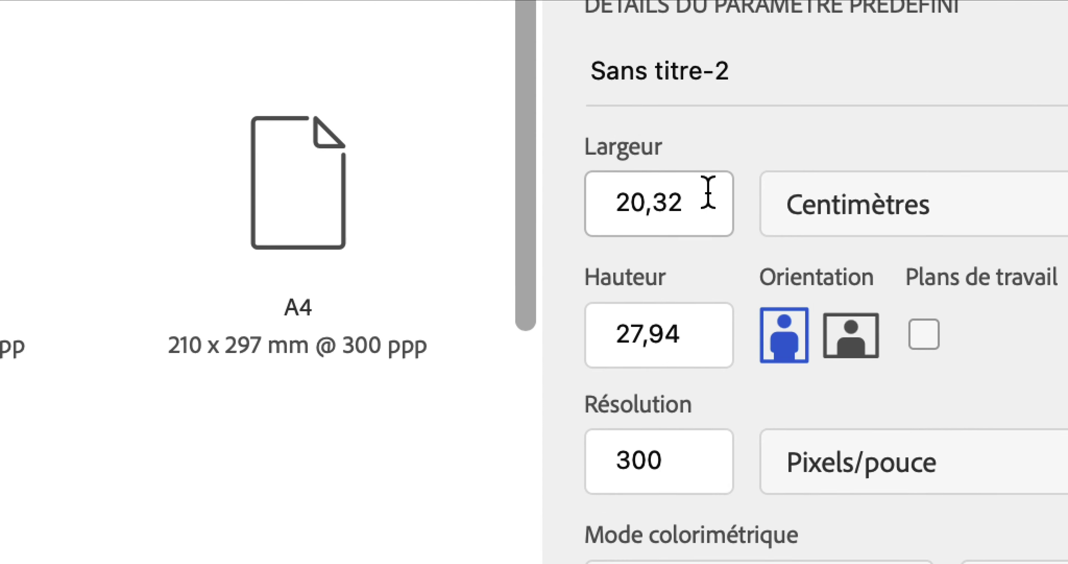
left_click_drag(777, 194, 680, 196)
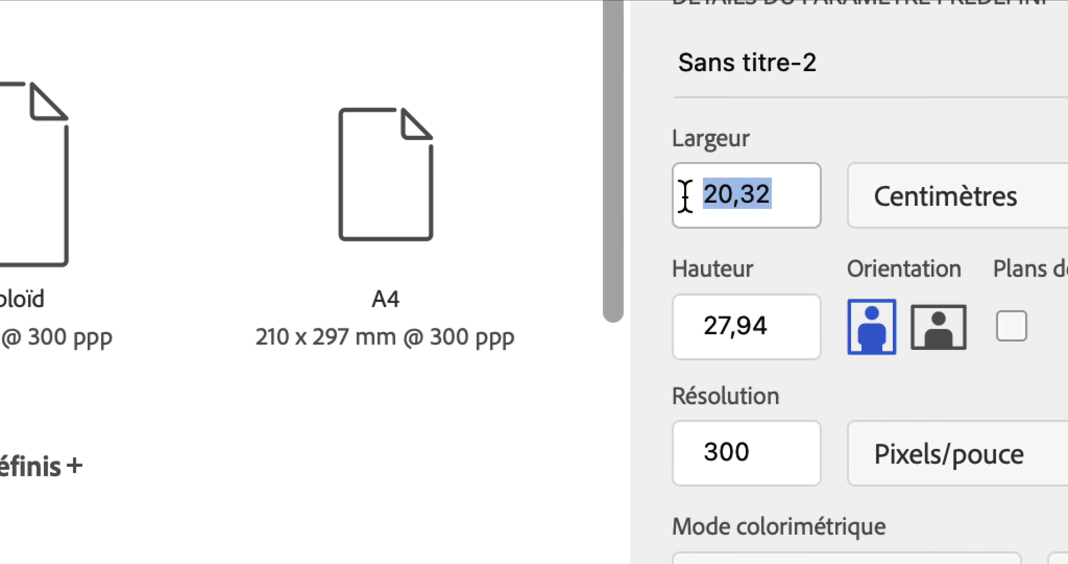
type("20")
key("Tab")
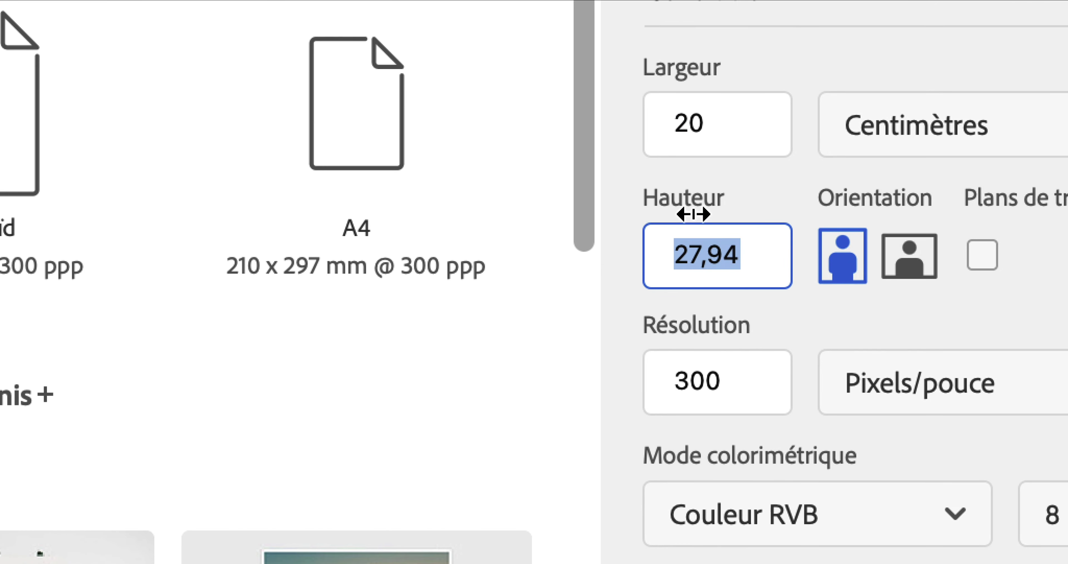
type("30")
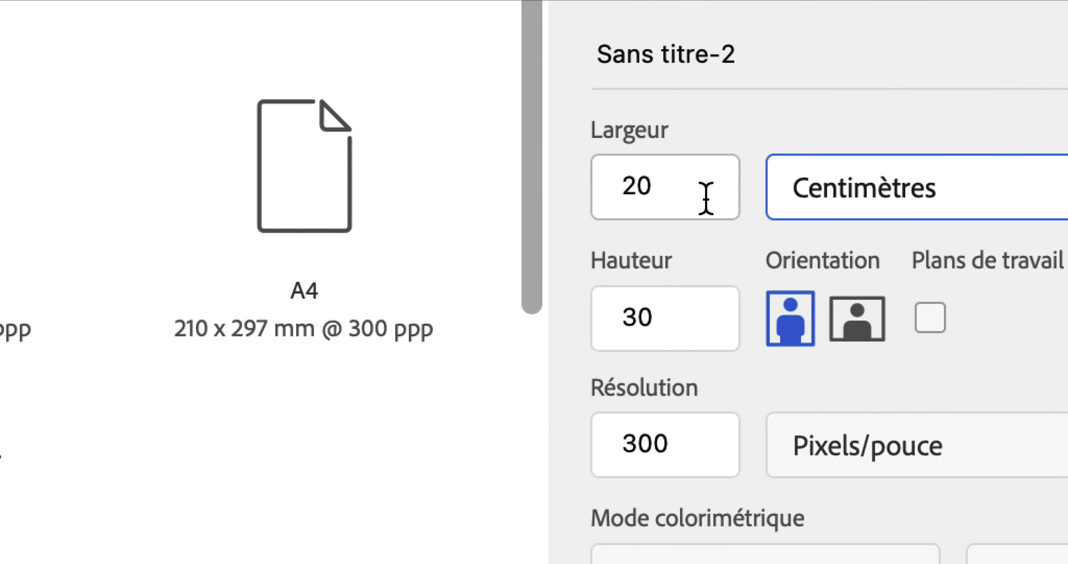
double_click(488, 215)
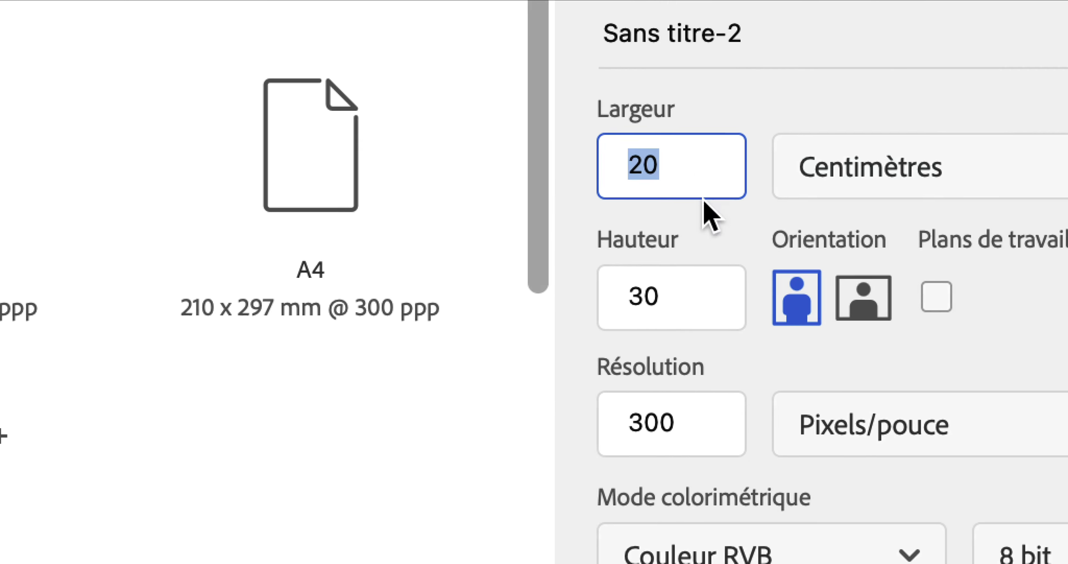
left_click(704, 222)
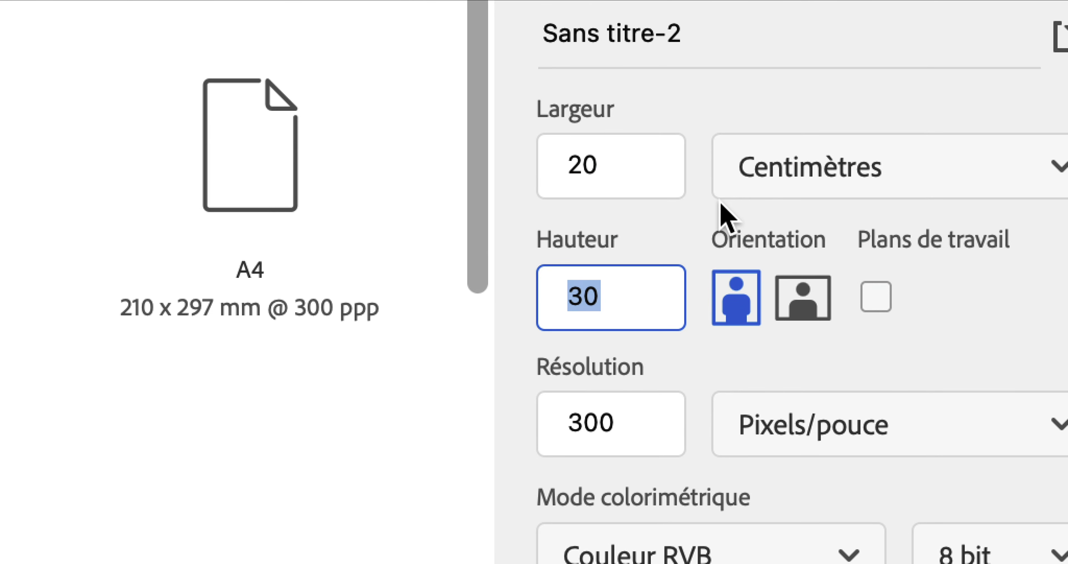
left_click(808, 306)
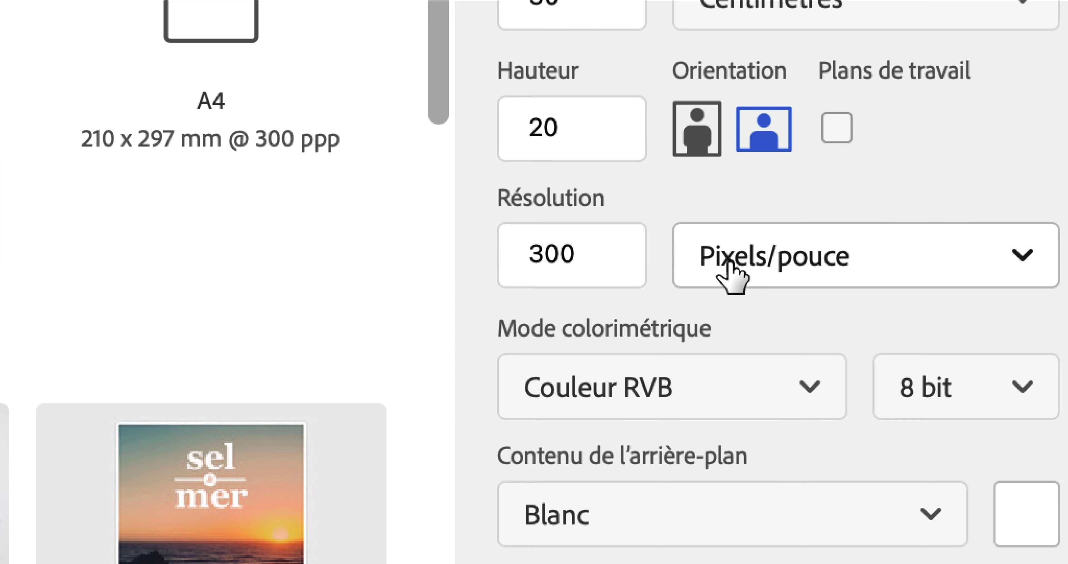
Set the resolution to 150 pixels per inch, keep the Couleur RVB mode, and create the document.
left_click_drag(577, 259, 531, 262)
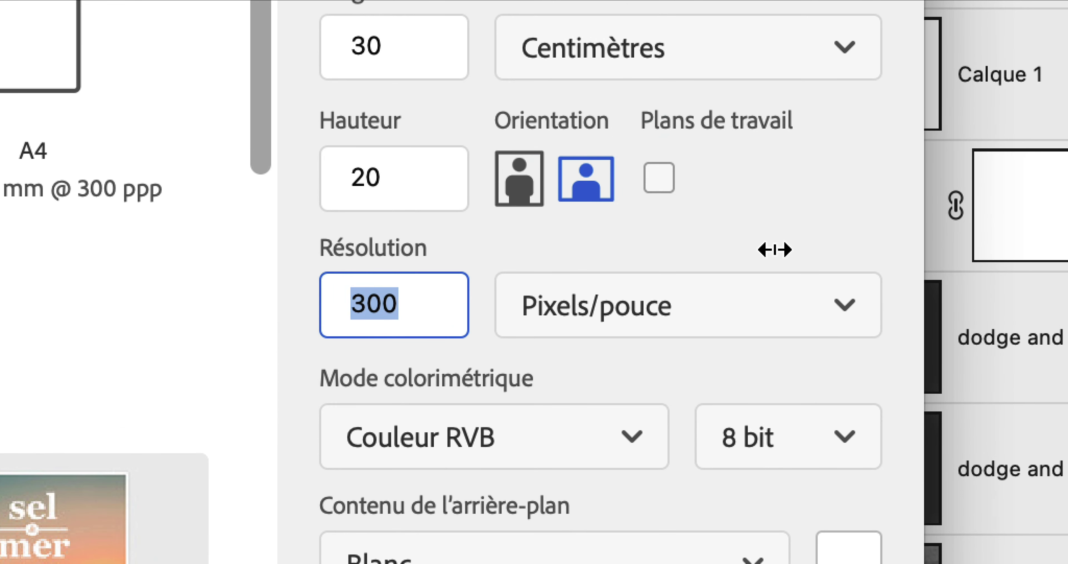
type("150")
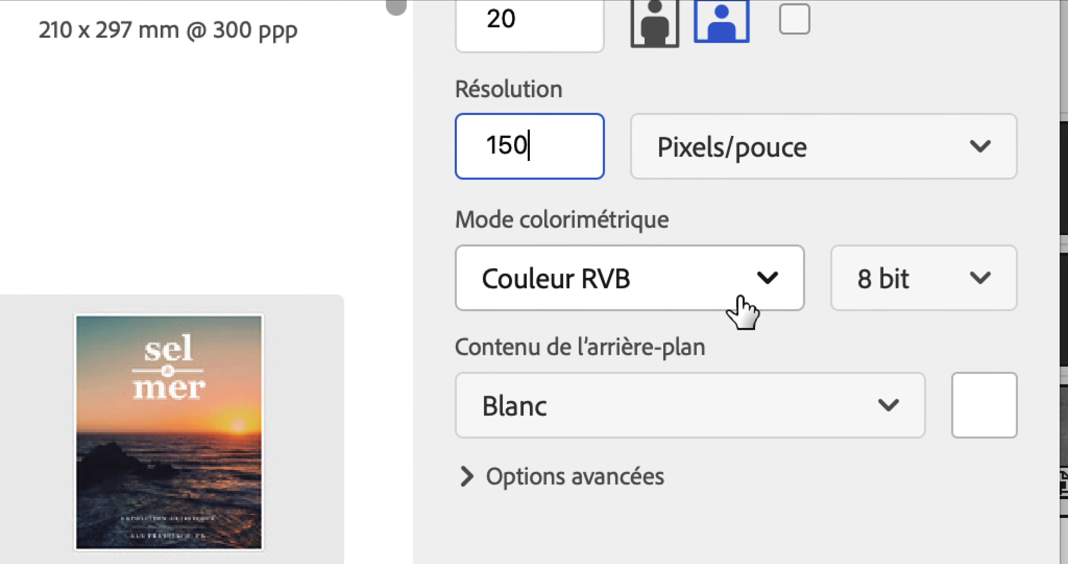
left_click(740, 298)
left_click(740, 297)
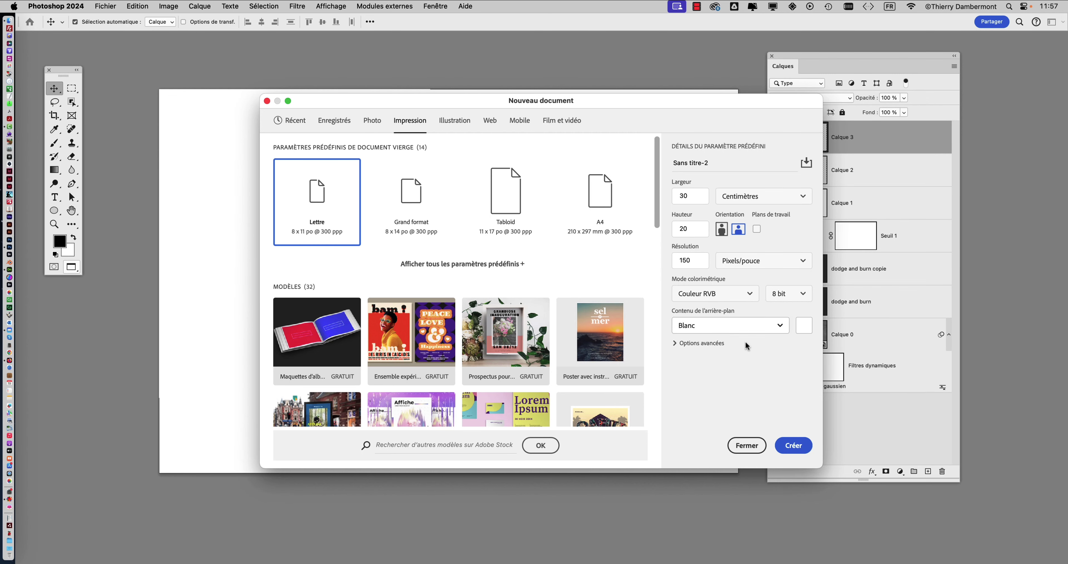
left_click(792, 444)
left_click_drag(467, 264, 351, 258)
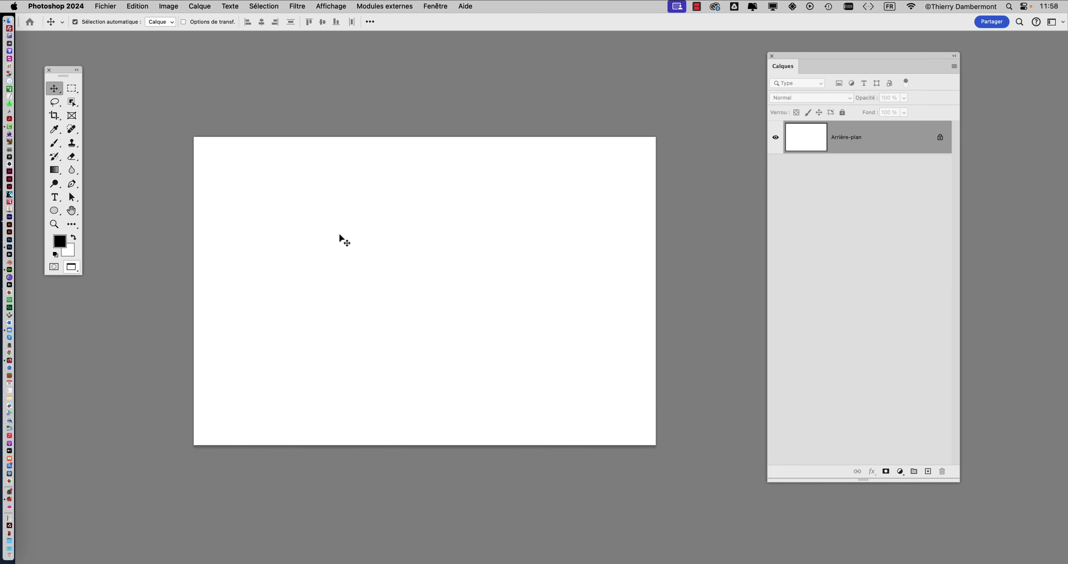
Fill the background layer with the violet colour 7242c0 in Normal mode at 100% opacity.
key("shift+F5")
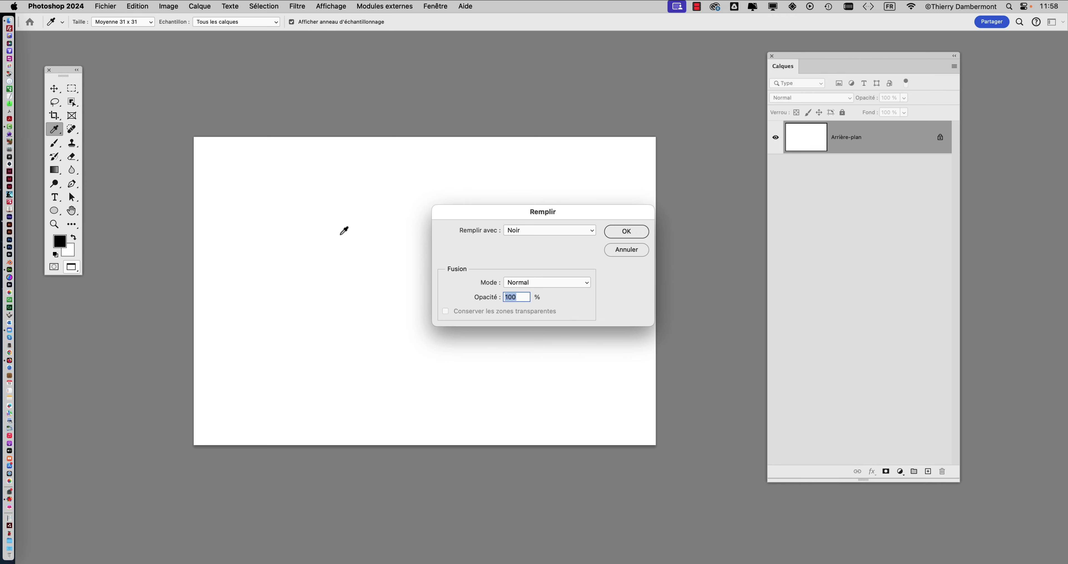
left_click_drag(515, 220, 599, 76)
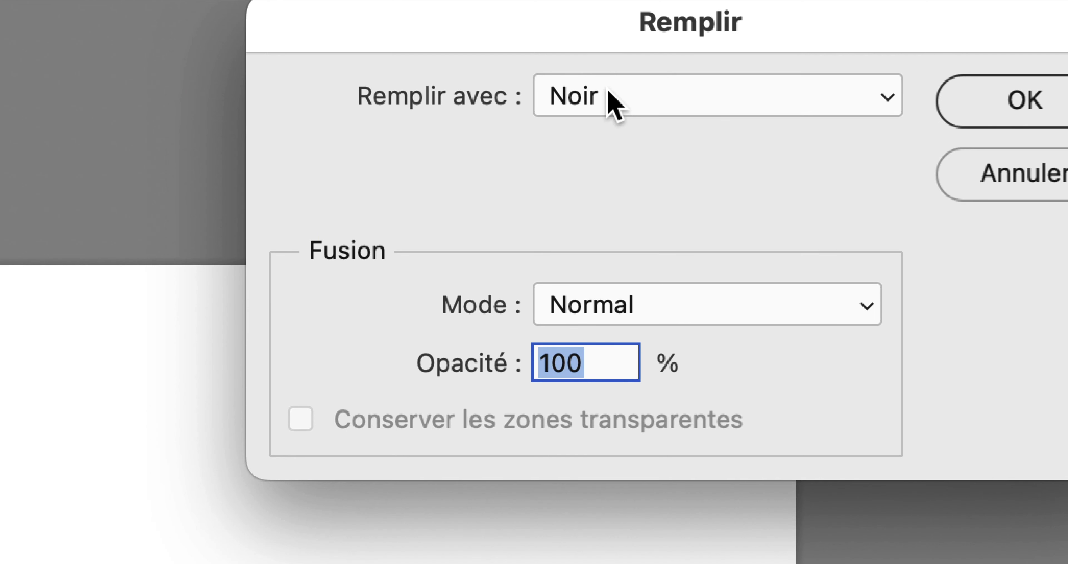
left_click(632, 148)
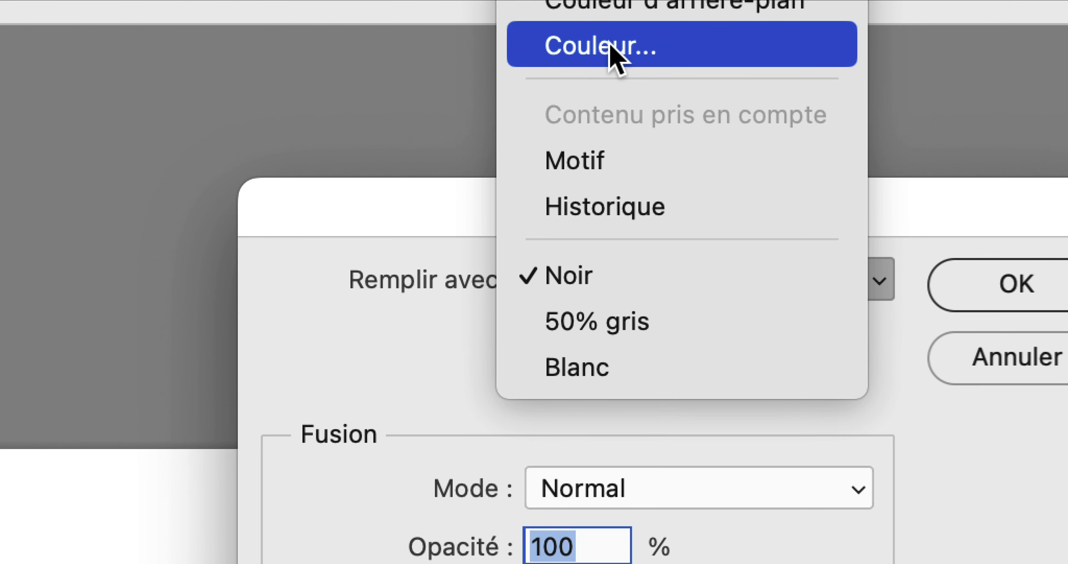
left_click(612, 46)
key("alt")
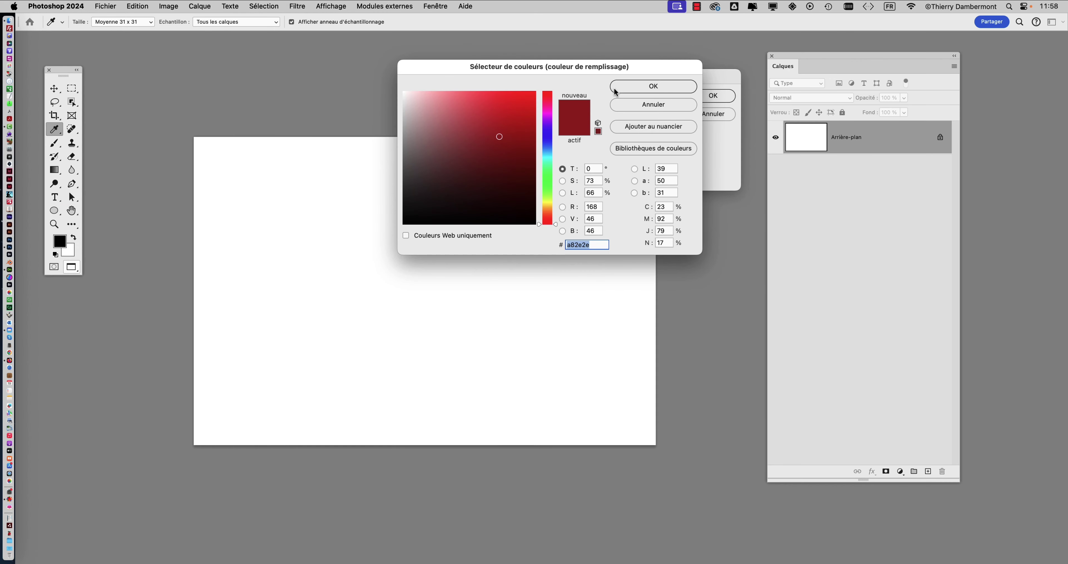
left_click_drag(552, 72, 798, 245)
left_click_drag(795, 306, 794, 286)
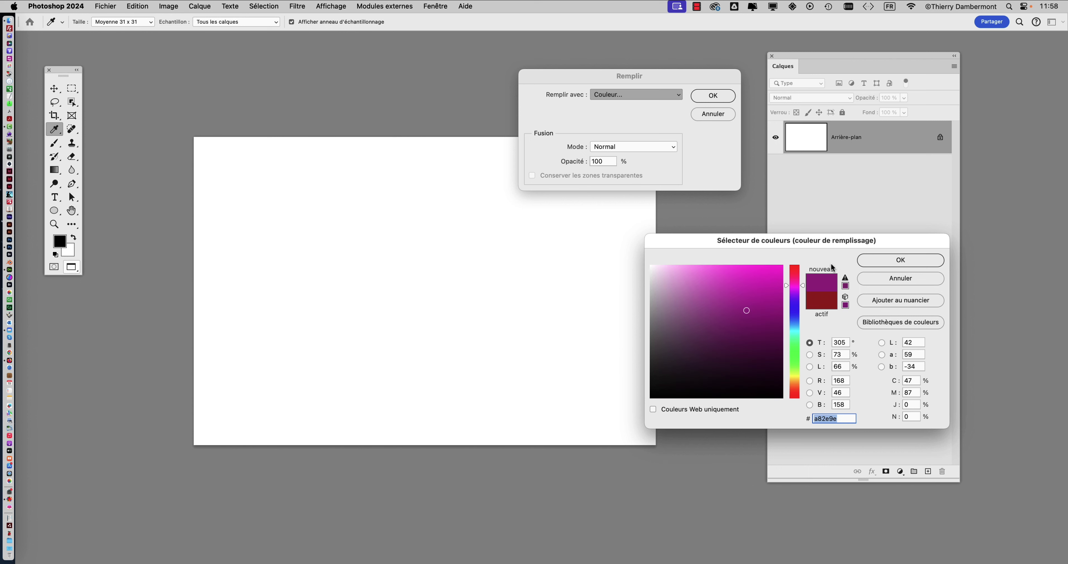
left_click(703, 276)
mouse_move(797, 349)
left_mouse_down()
mouse_move(794, 302)
mouse_move(794, 311)
mouse_move(737, 298)
left_mouse_up()
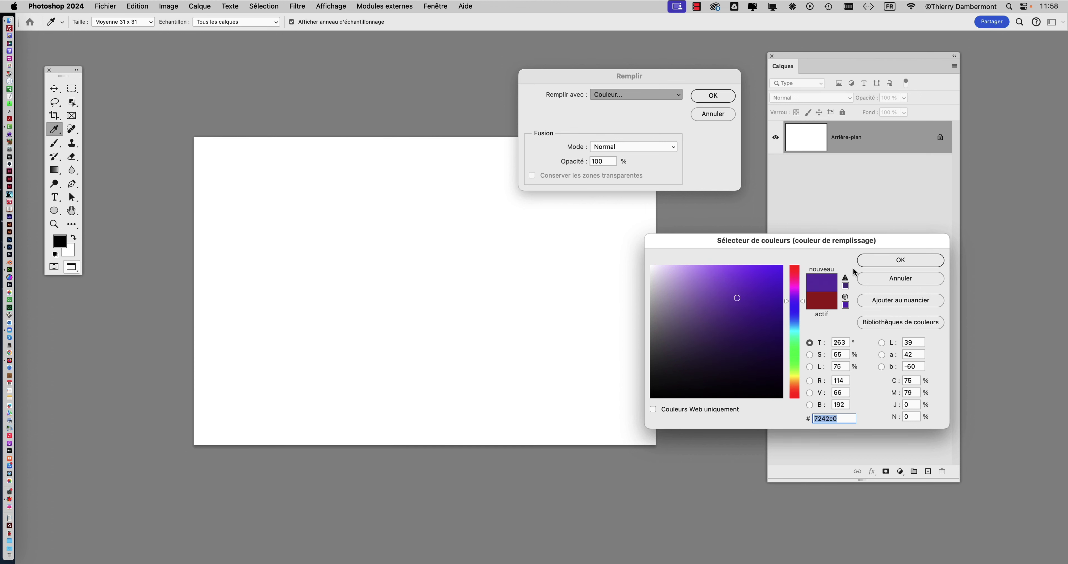
left_click(892, 259)
left_click(724, 96)
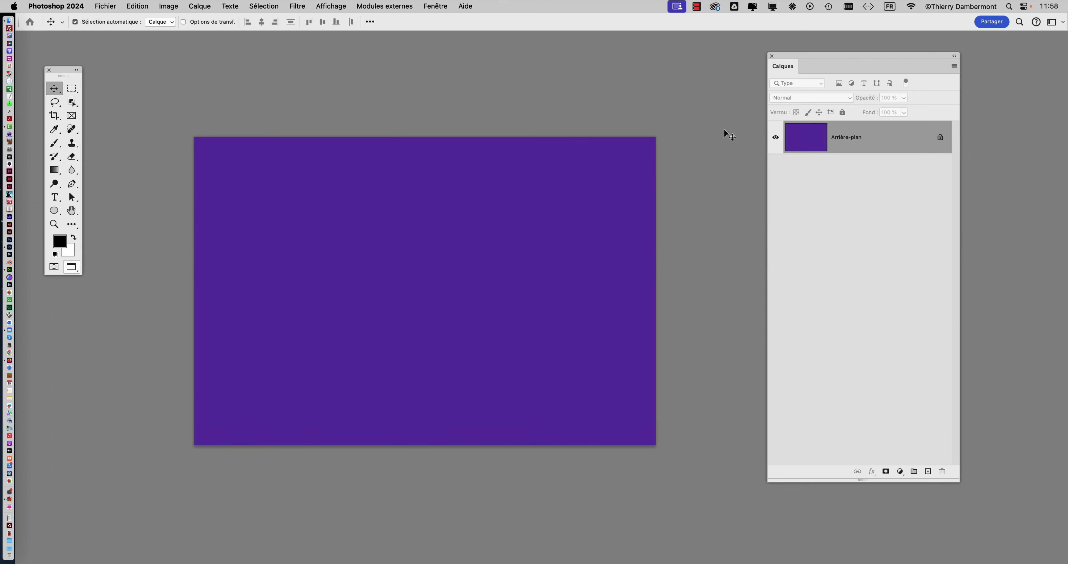
Fill the background layer with black (Noir) at 100% opacity.
key("shift+F5")
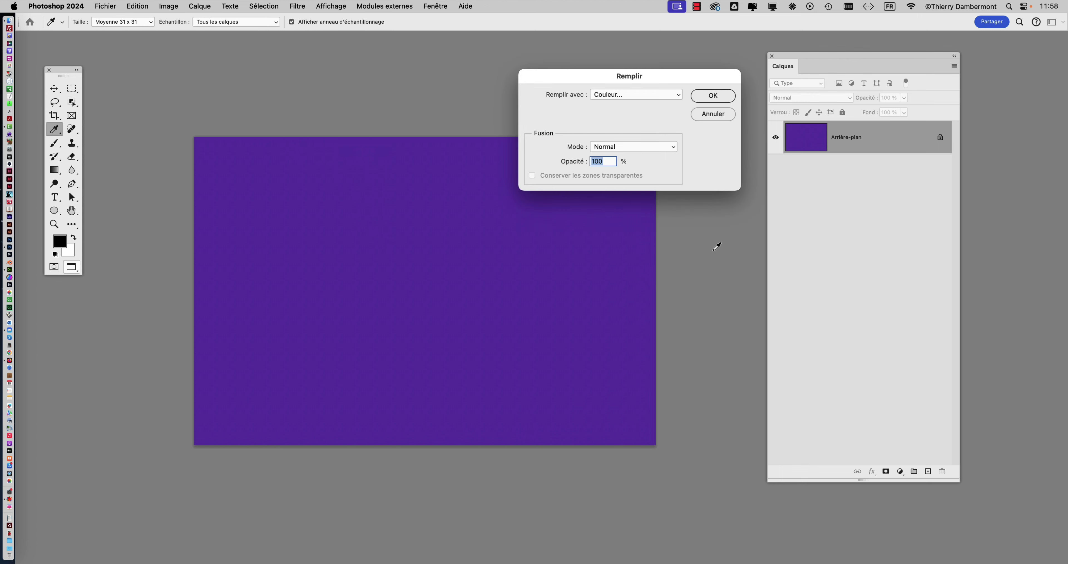
left_click(623, 100)
left_click(610, 150)
left_click(712, 96)
key("v")
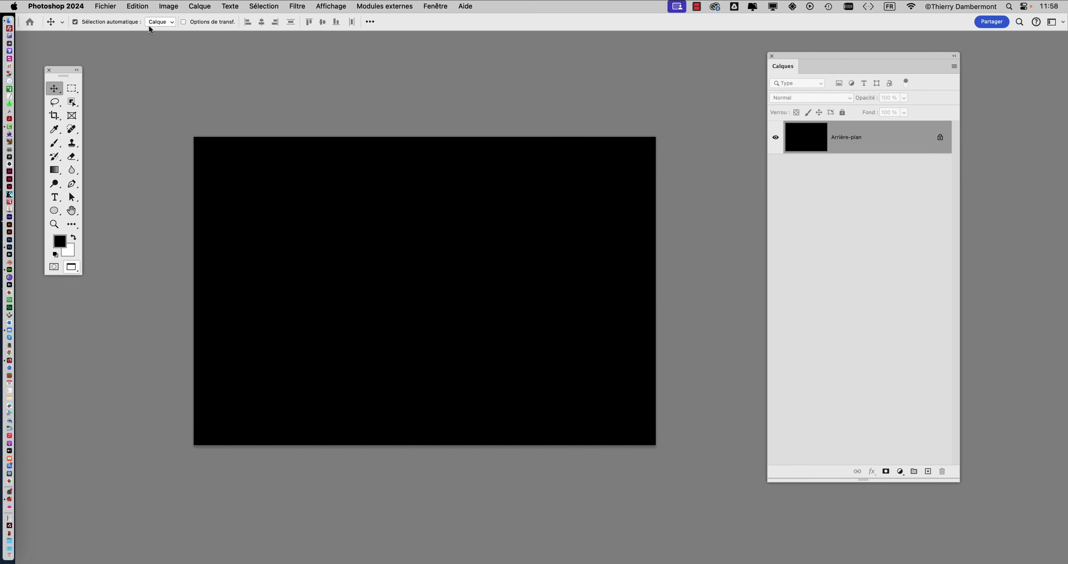
Save the document in Photoshop format as "fond noir 20 par 30 cm.psd" in the Photoshop motifs et effets folder.
left_click(105, 5)
left_click(145, 120)
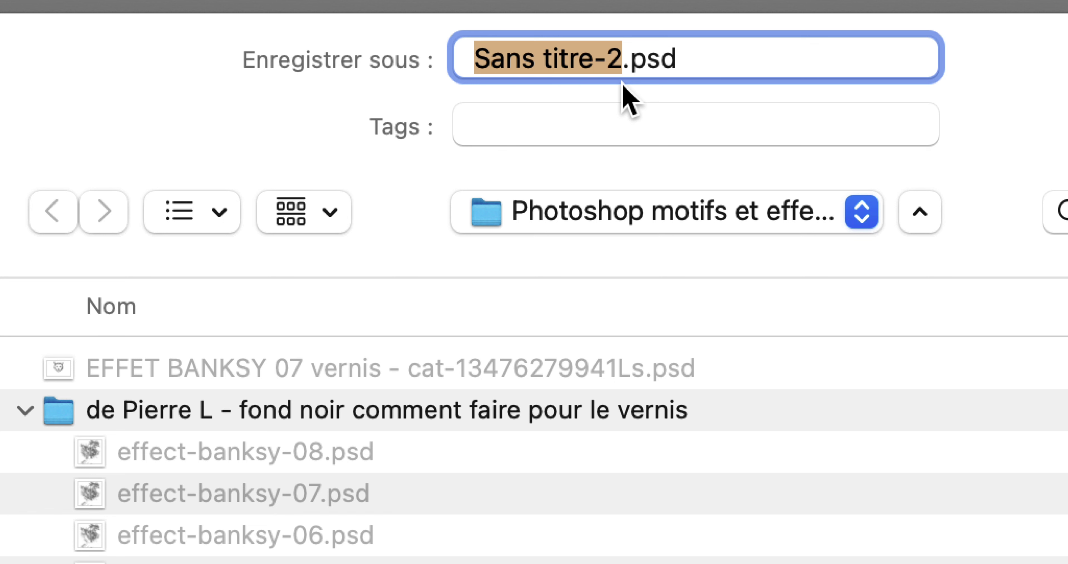
type("fond noir 20 ")
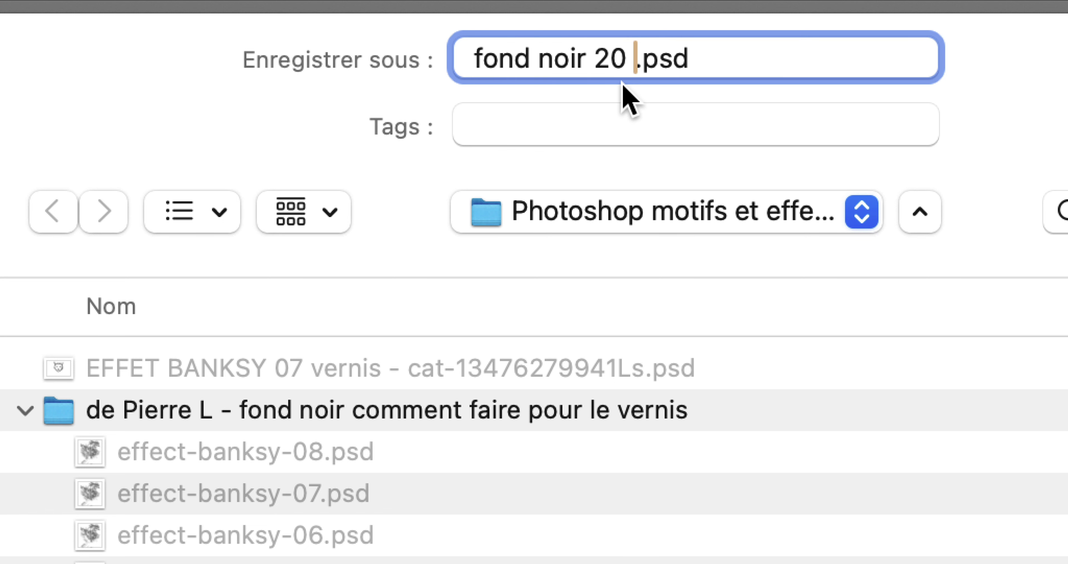
type("par 30 cm")
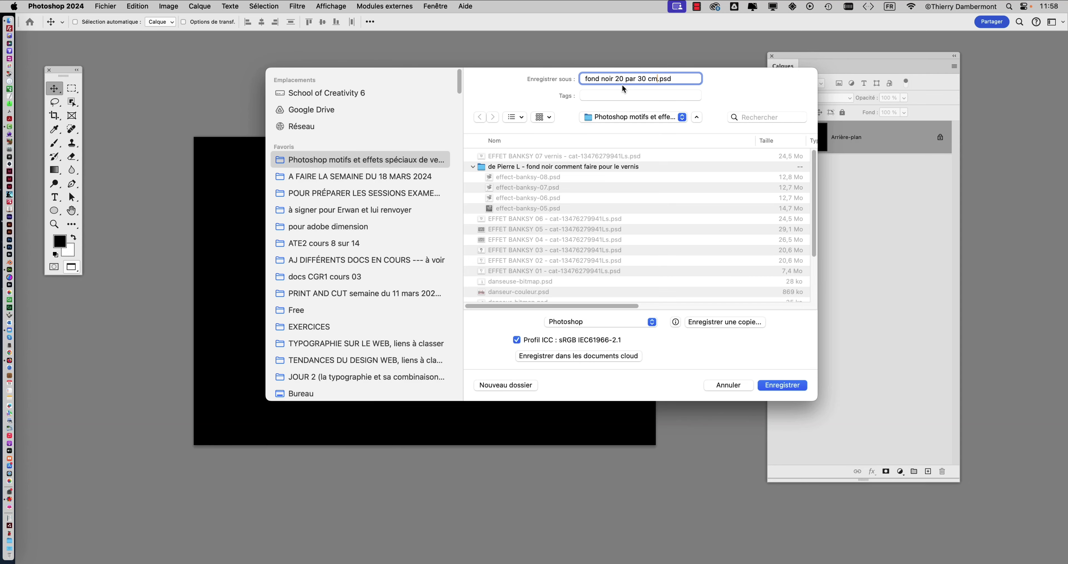
key("Return")
left_click(774, 386)
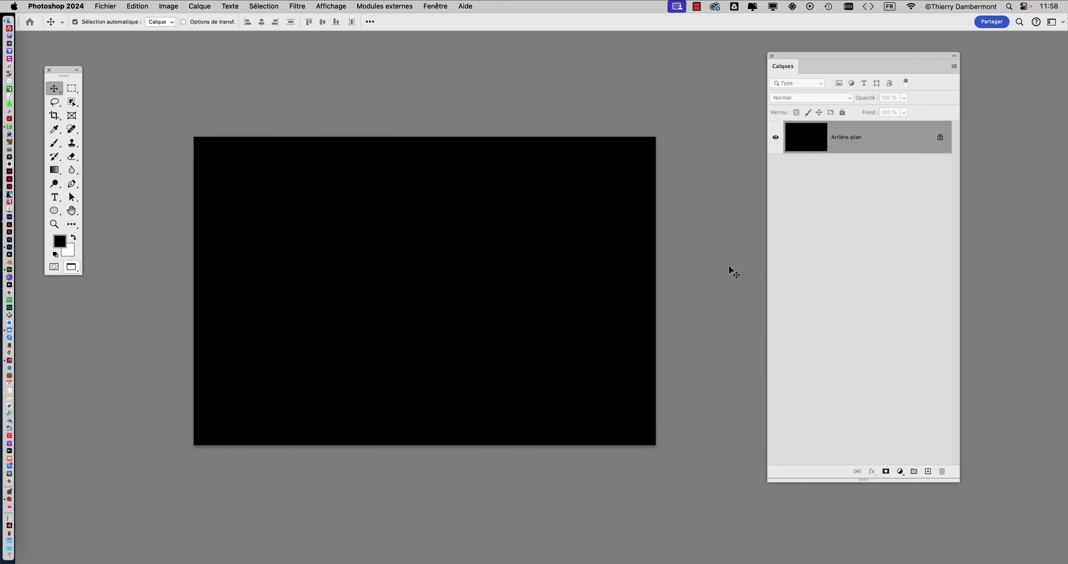
Check the image's dimensions in centimetres and its resolution in the image size settings.
left_click(164, 6)
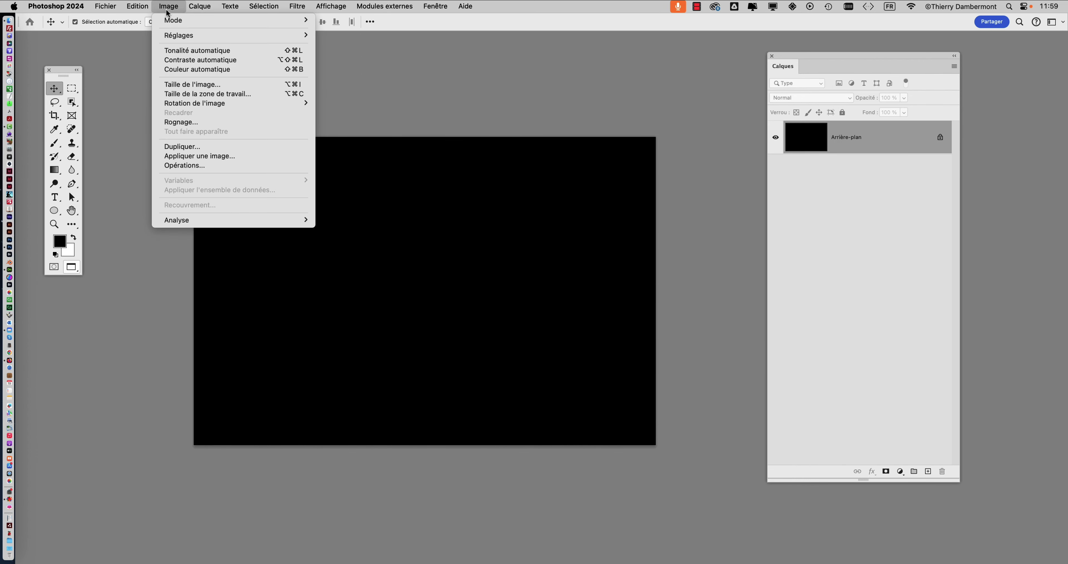
left_click(191, 85)
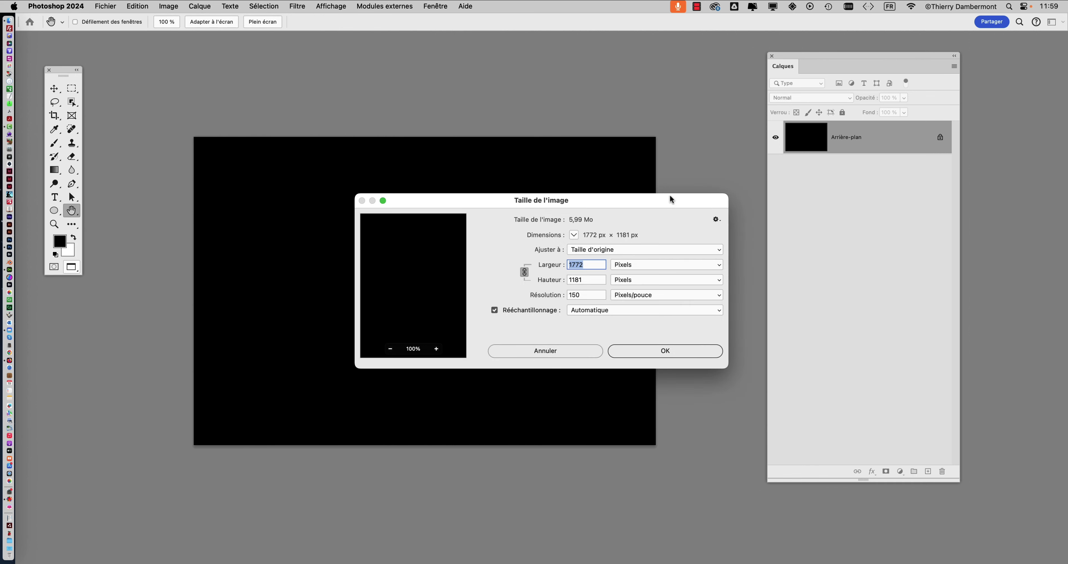
key("alt")
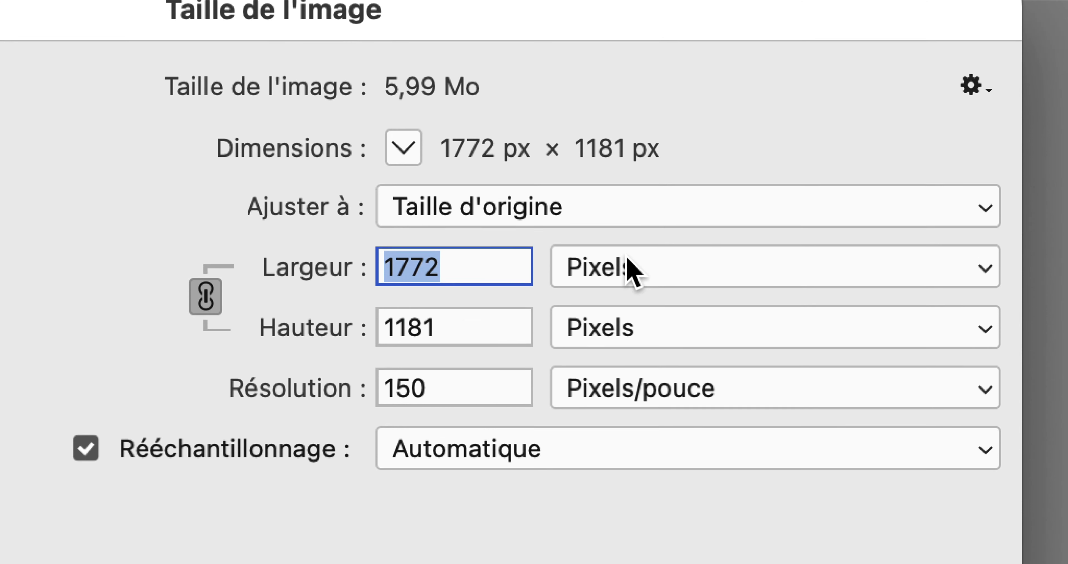
left_click(631, 264)
left_click(640, 344)
key("Tab")
key("Tab")
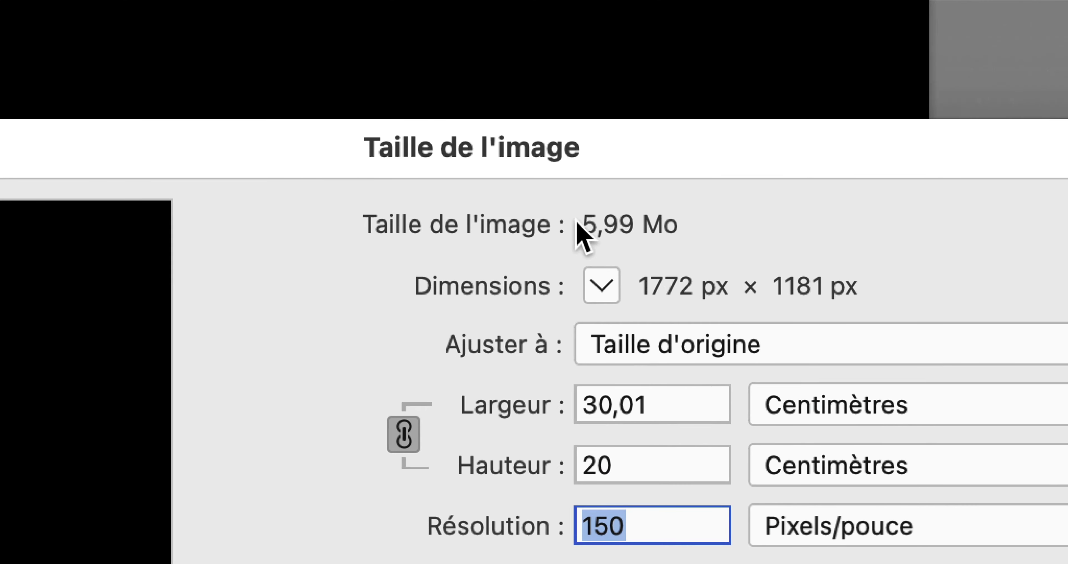
key("Return")
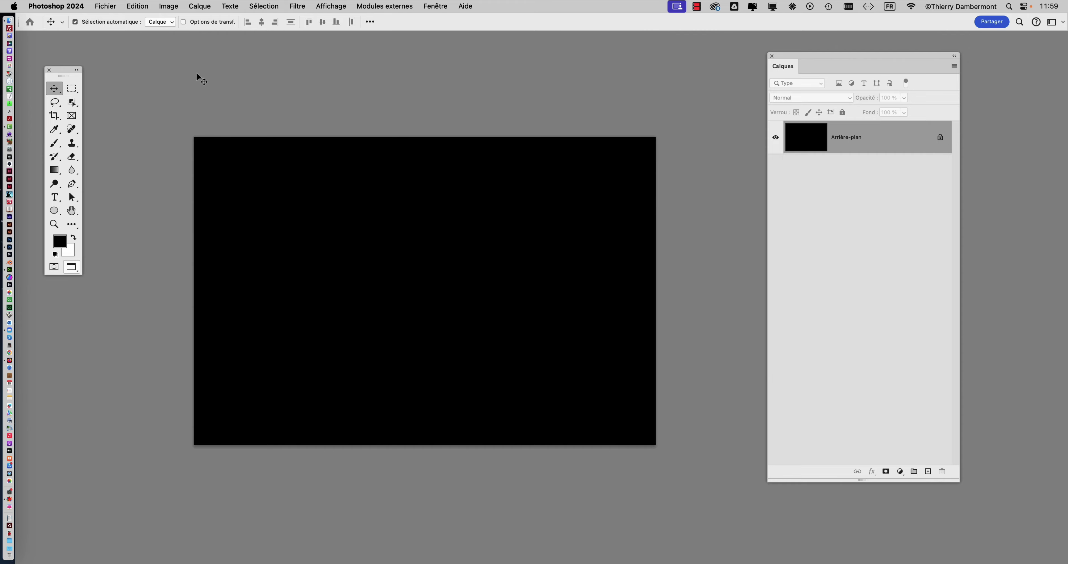
Switch to Adobe Dimension and return to the scene with the plane.
key("super+Tab")
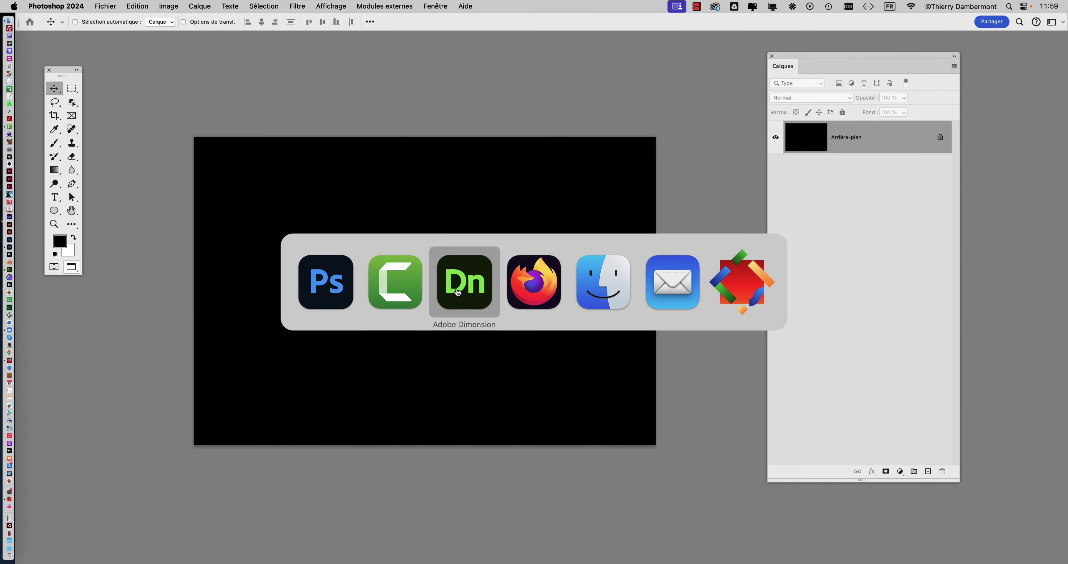
left_click(458, 292)
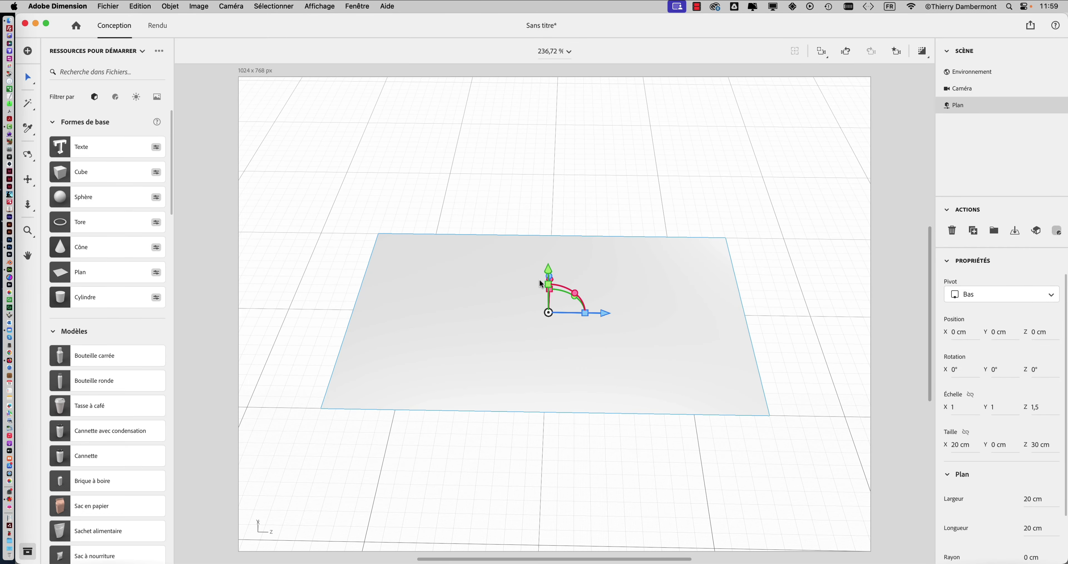
mouse_move(464, 257)
right_mouse_down()
mouse_move(461, 290)
mouse_move(485, 273)
mouse_move(467, 274)
right_mouse_up()
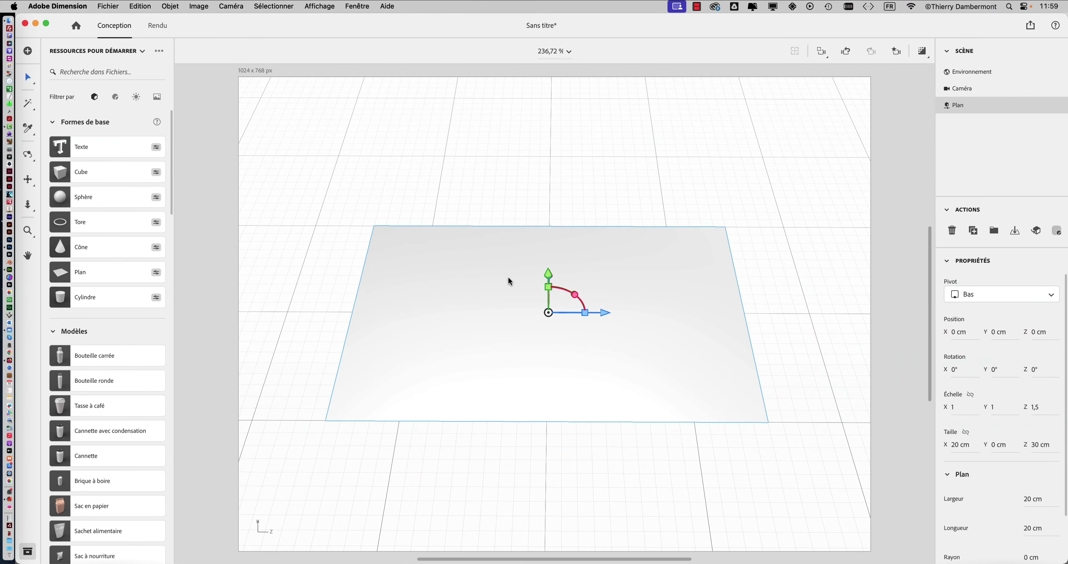
left_click(113, 5)
mouse_move(135, 144)
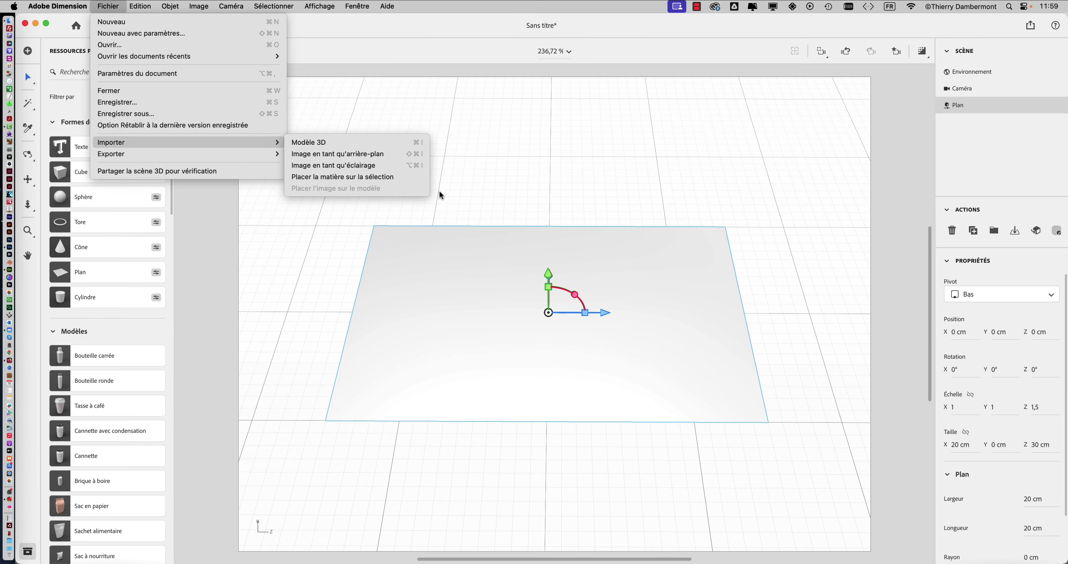
left_click(559, 170)
Convert the parametric plane into a standard model.
right_click_drag(781, 226, 786, 249)
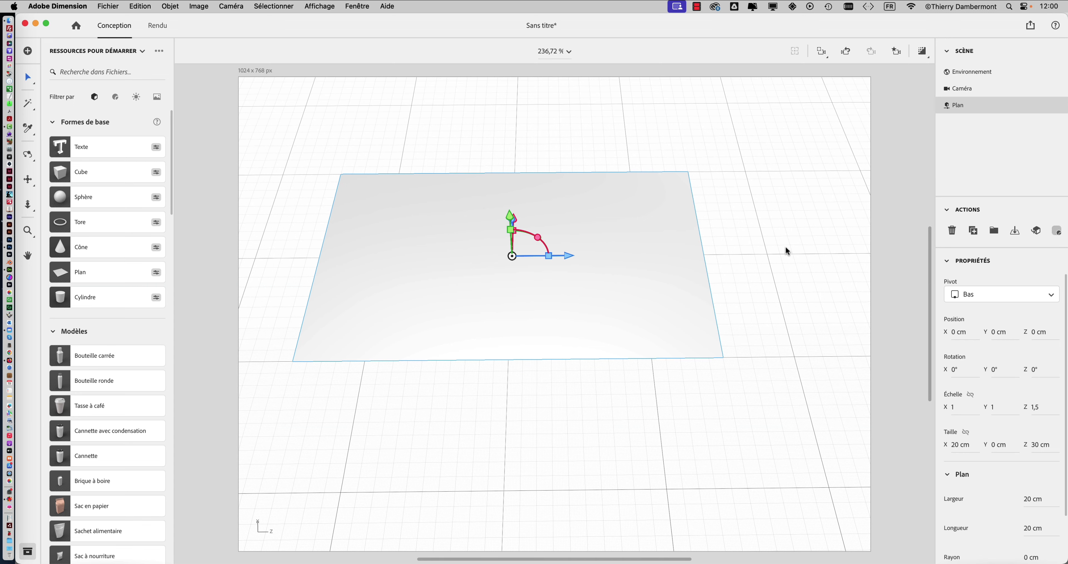
mouse_move(785, 246)
right_mouse_down()
mouse_move(734, 327)
mouse_move(795, 319)
mouse_move(790, 239)
mouse_move(767, 269)
mouse_move(712, 263)
mouse_move(800, 252)
mouse_move(790, 259)
right_mouse_up()
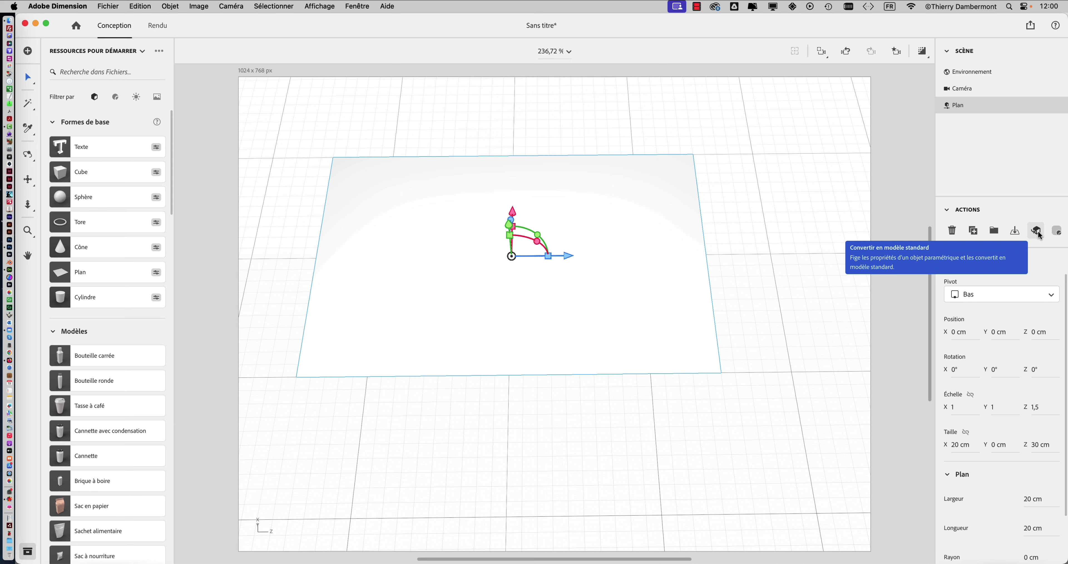
left_click(1037, 231)
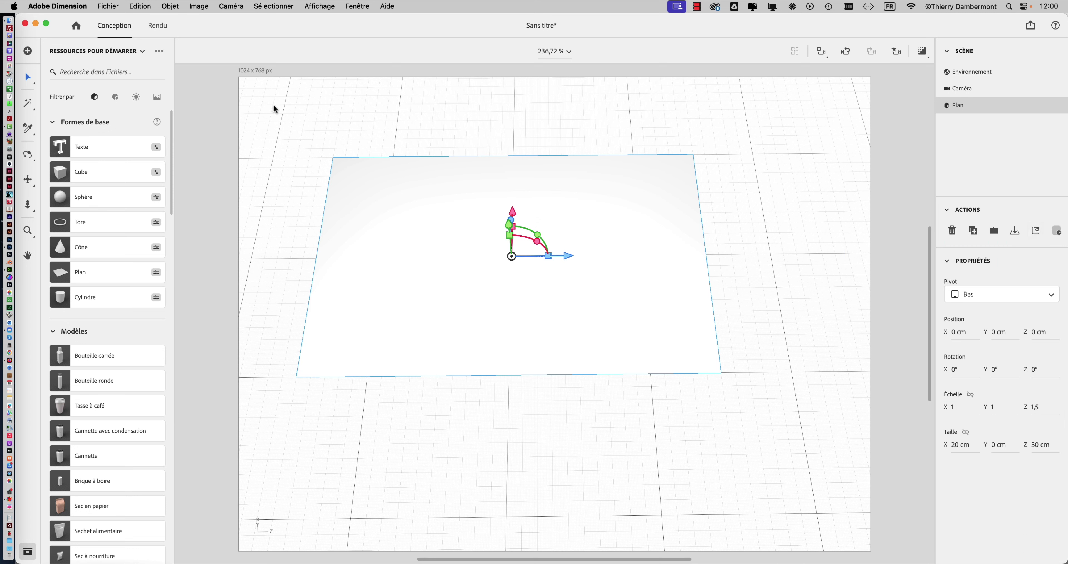
Import the black background image and place it on the plane model.
left_click(115, 6)
mouse_move(138, 143)
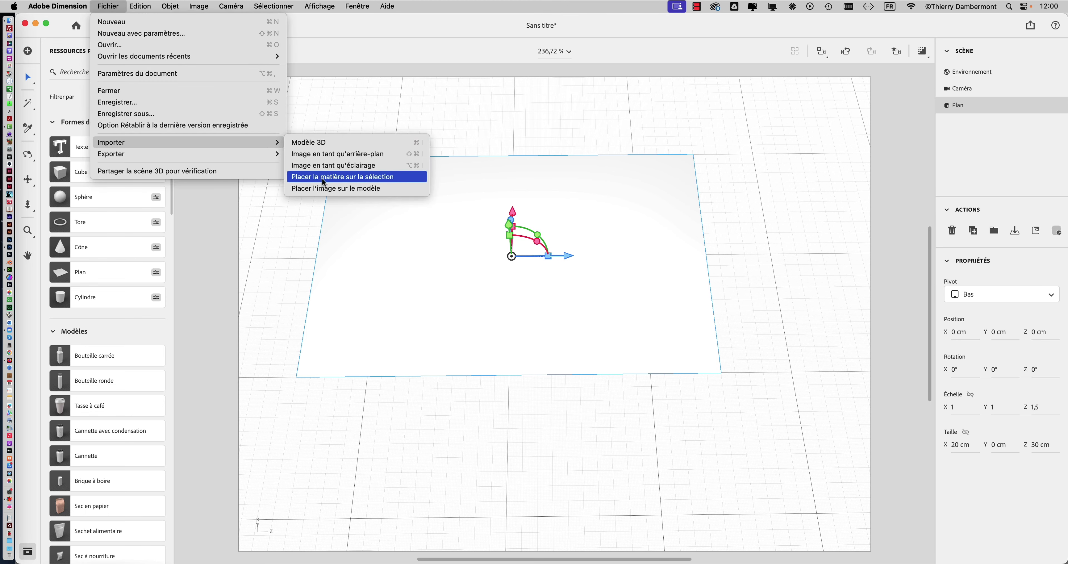
left_click(325, 189)
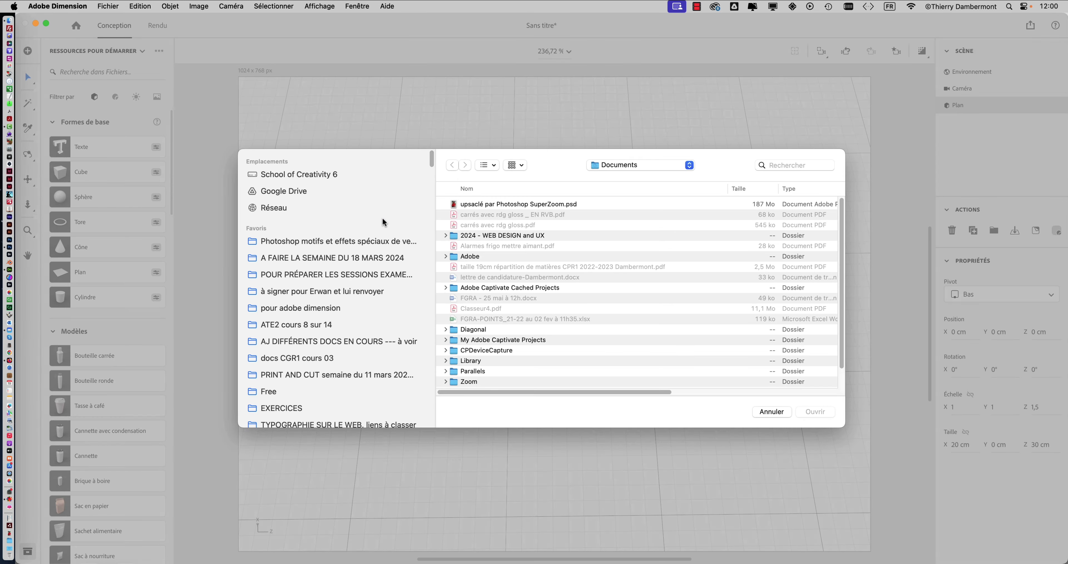
left_click(815, 411)
Enlarge the black decal to cover the whole plane, at a scale of about 20.2 % in X and 28.8 % in Y.
left_click_drag(511, 164, 510, 68)
left_click_drag(369, 258, 310, 259)
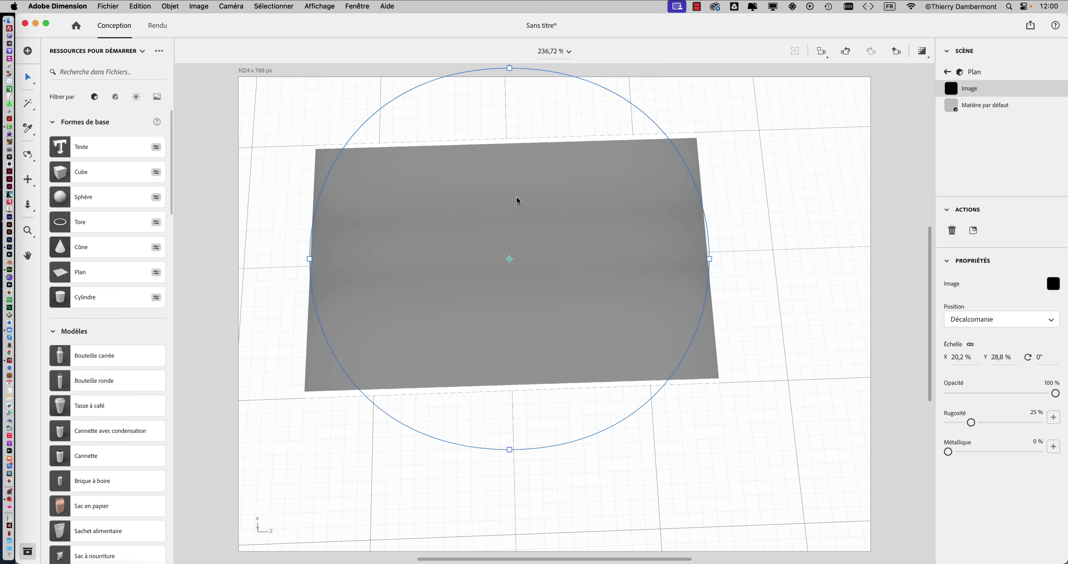
middle_click_drag(546, 257, 530, 294)
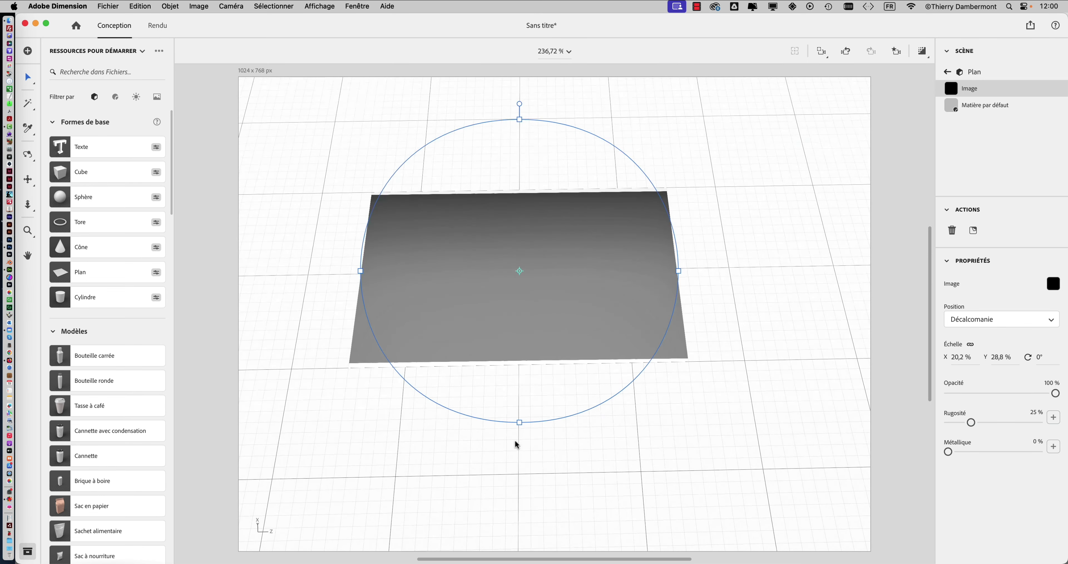